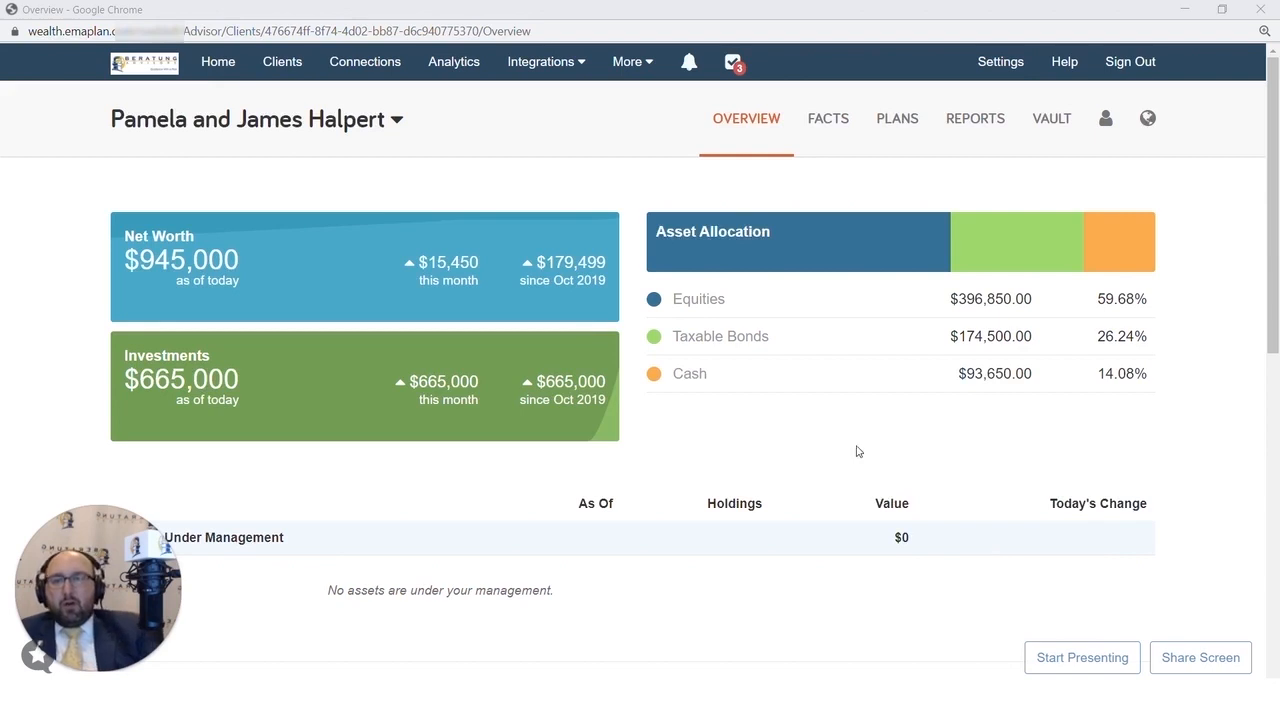
- Review the Joint Brokerage account's entry among the net worth assets in the client's facts
left_click(840, 121)
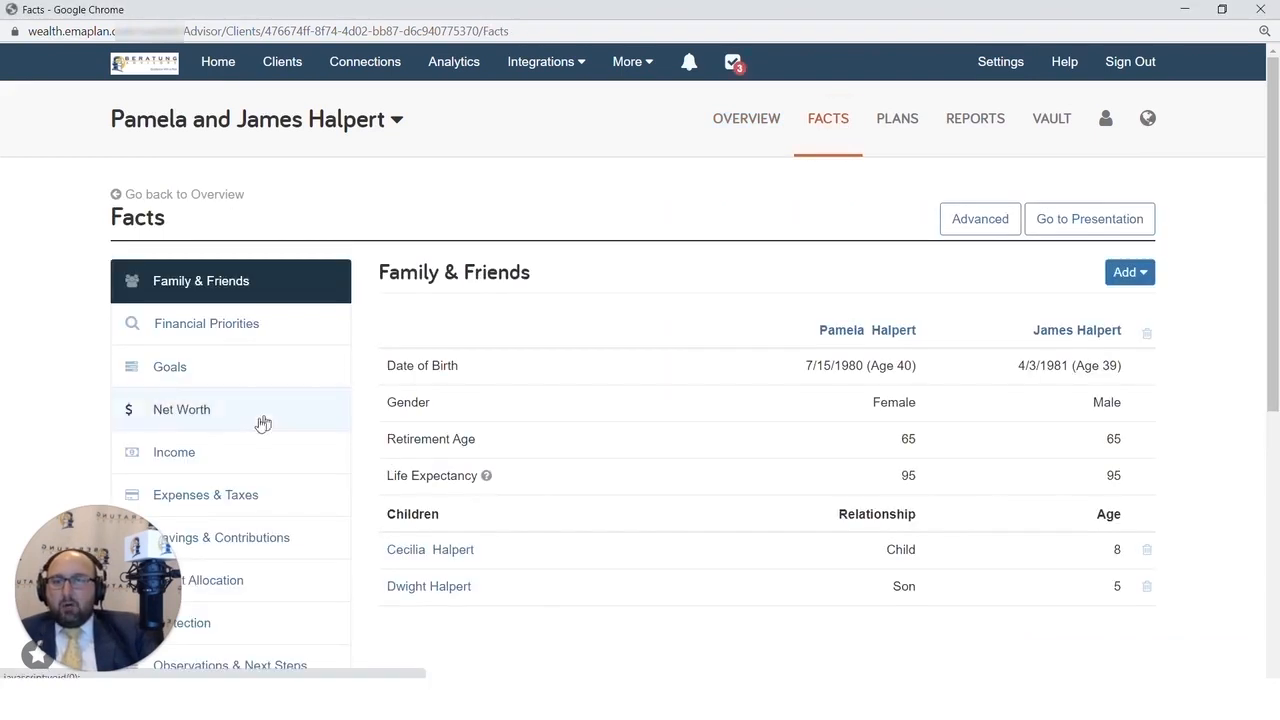
left_click(237, 428)
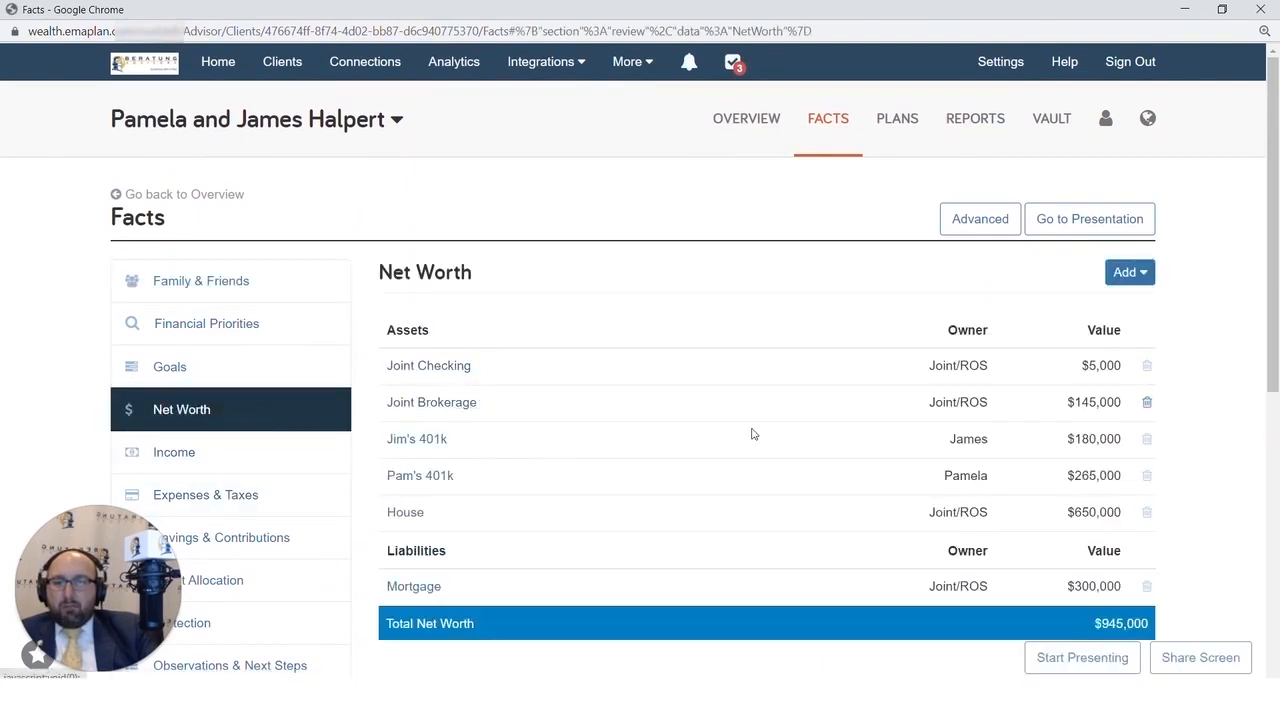
double_click(1122, 402)
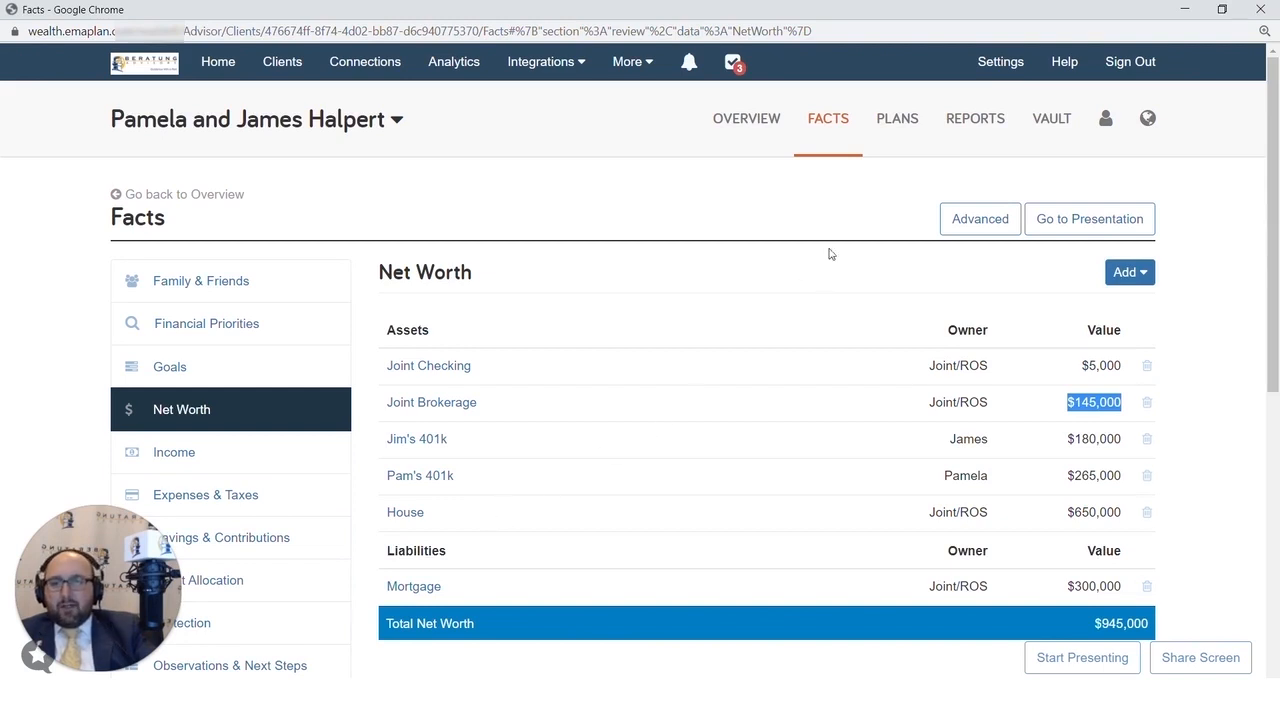
left_click(957, 228)
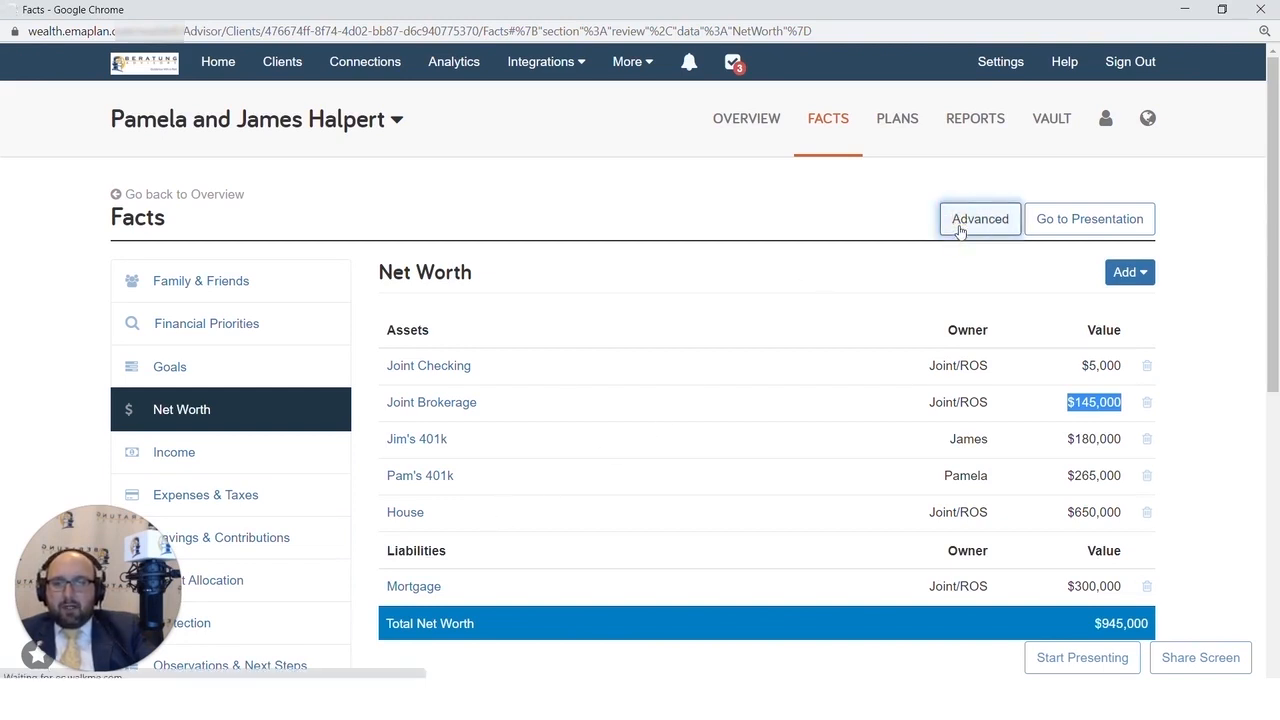
scroll(375, 513, "down", 1)
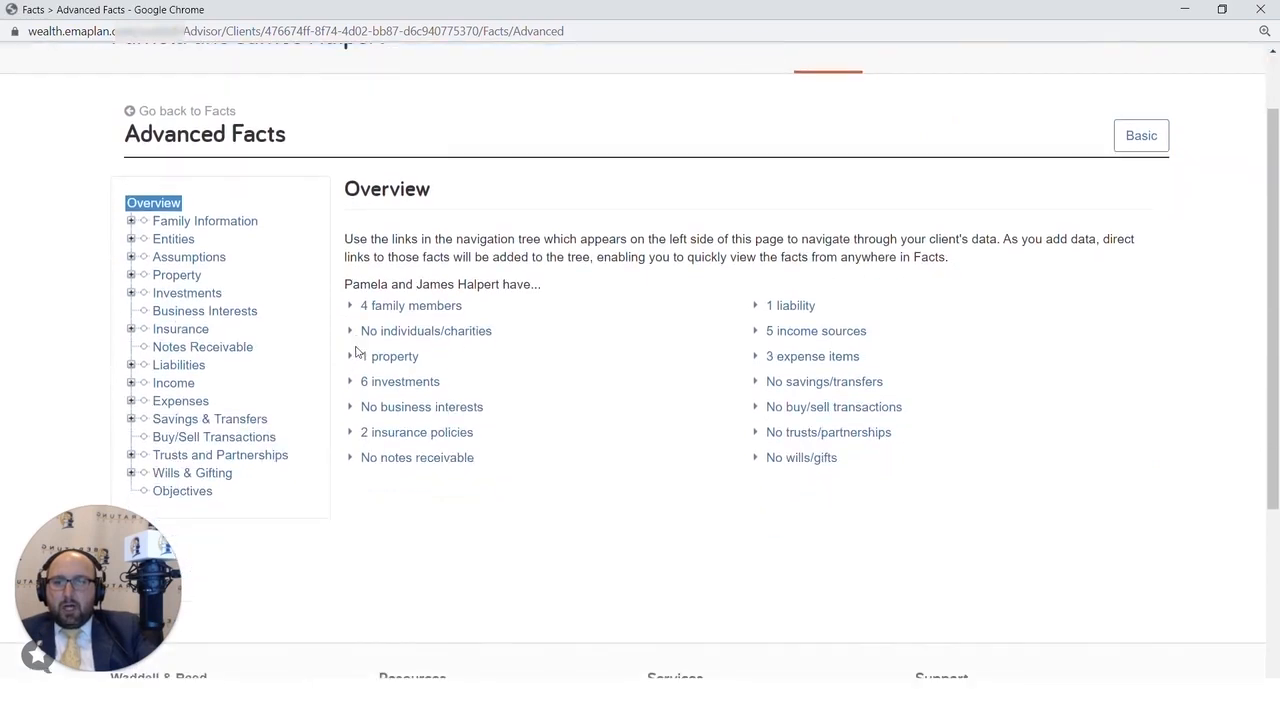
left_click(207, 478)
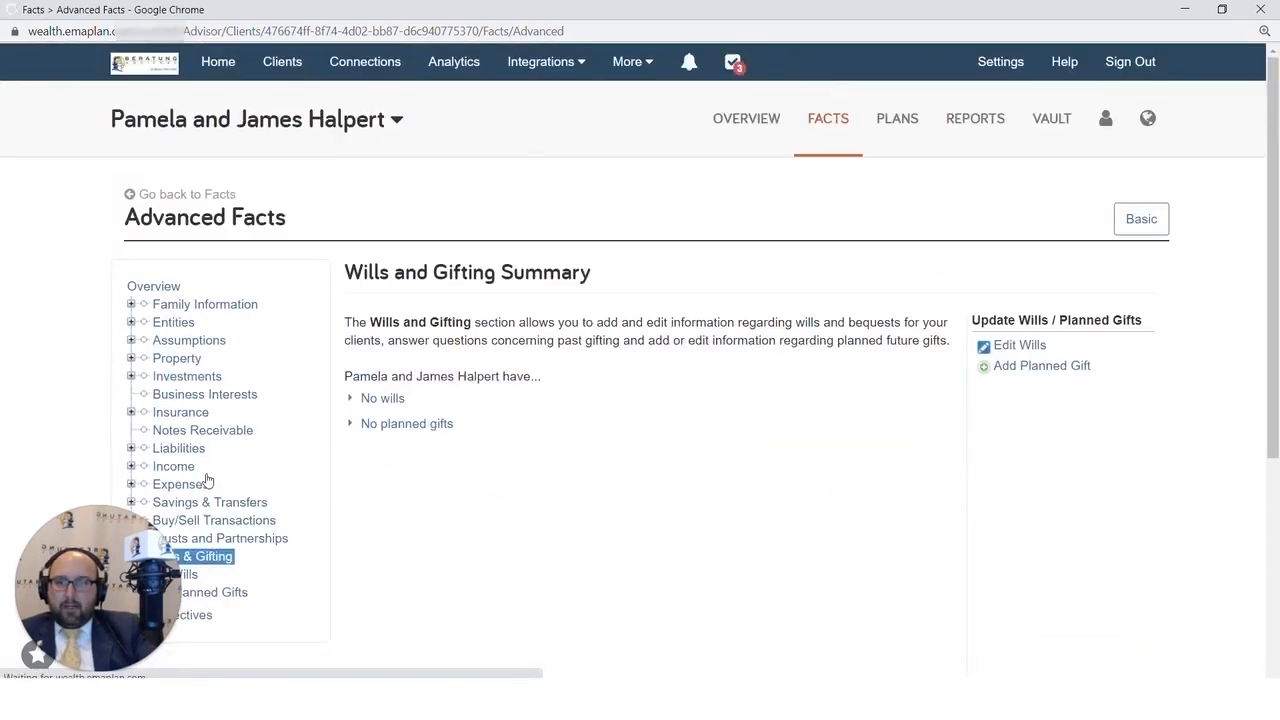
left_click(837, 120)
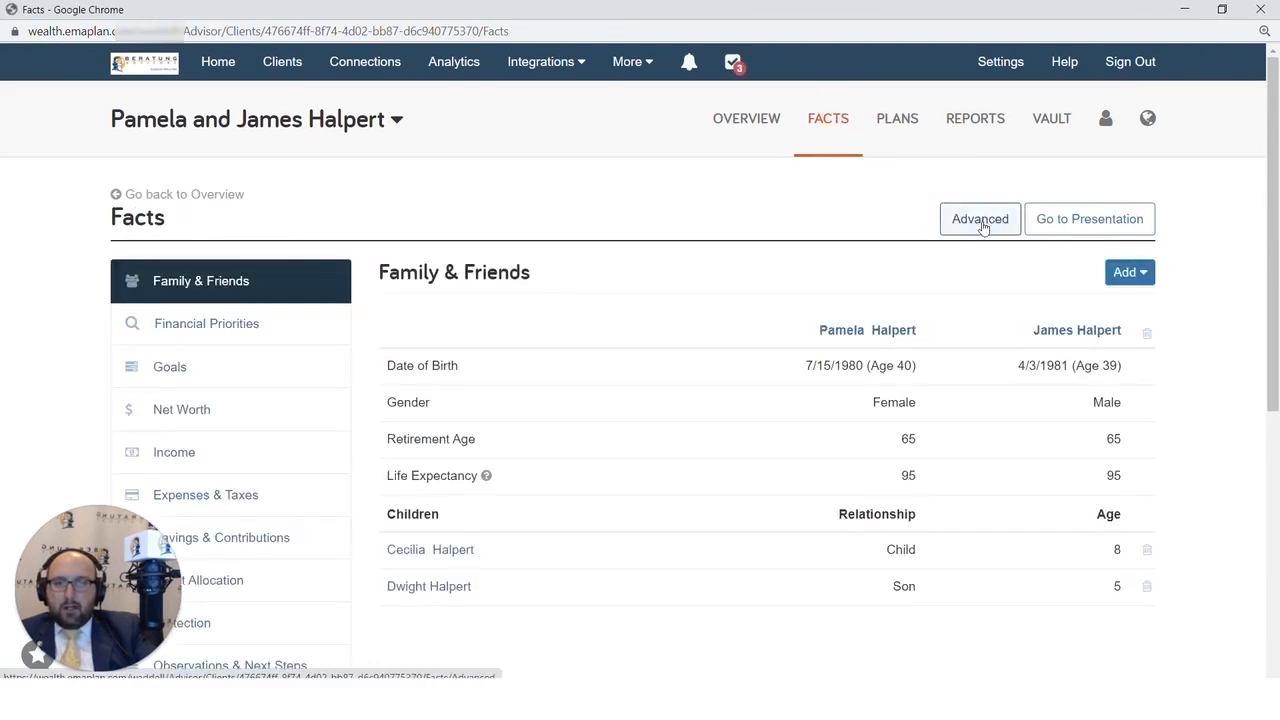
- Add a client will under Wills & Gifting in the Advanced Facts
left_click(981, 223)
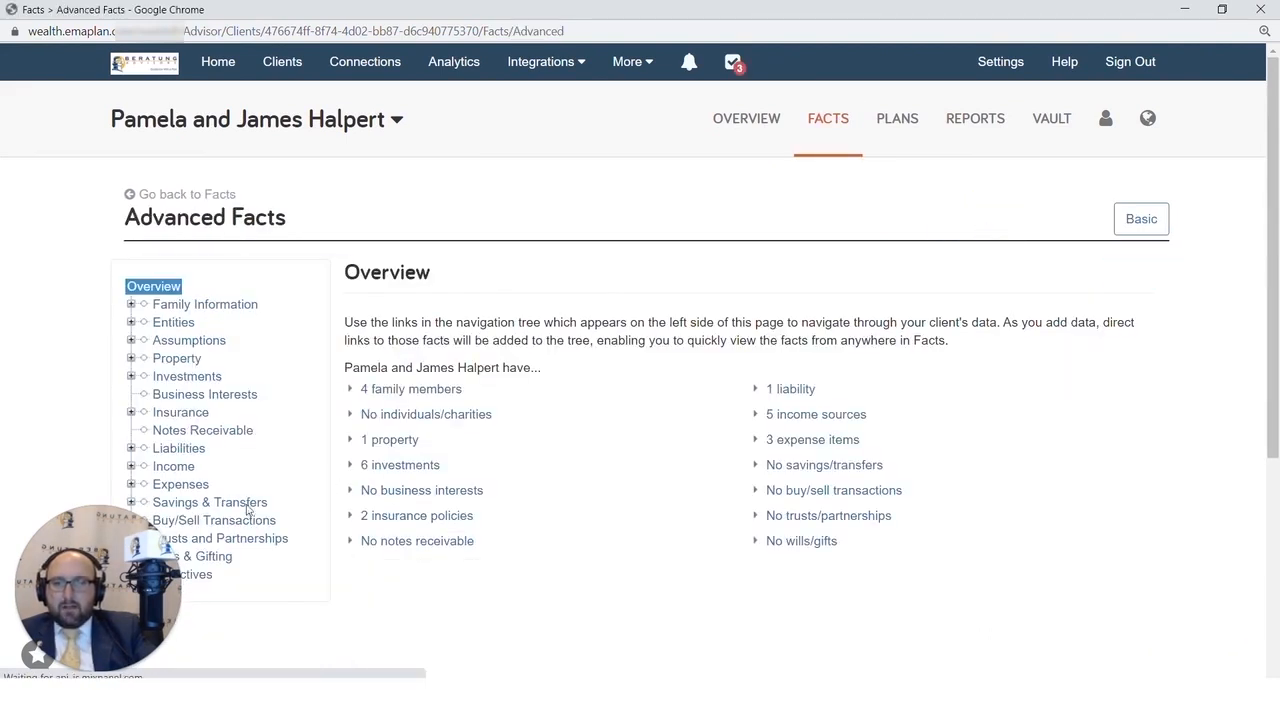
scroll(226, 555, "down", 1)
left_click(202, 476)
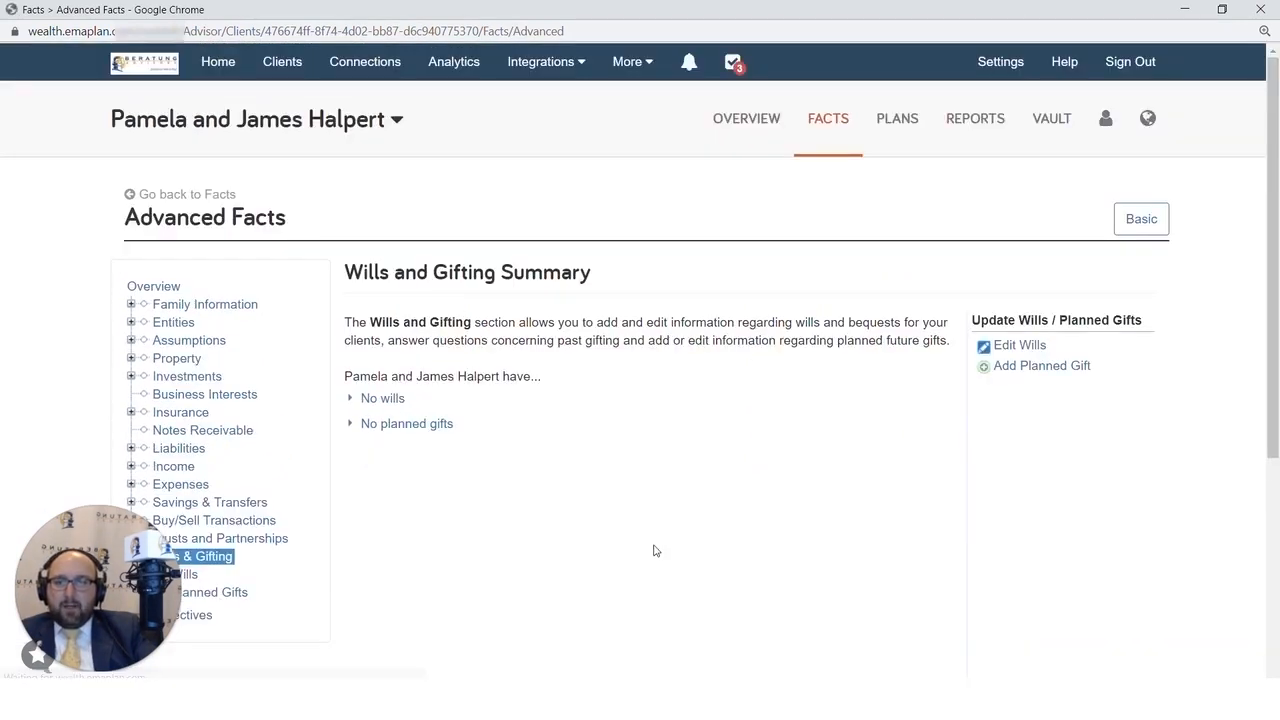
left_click(1005, 350)
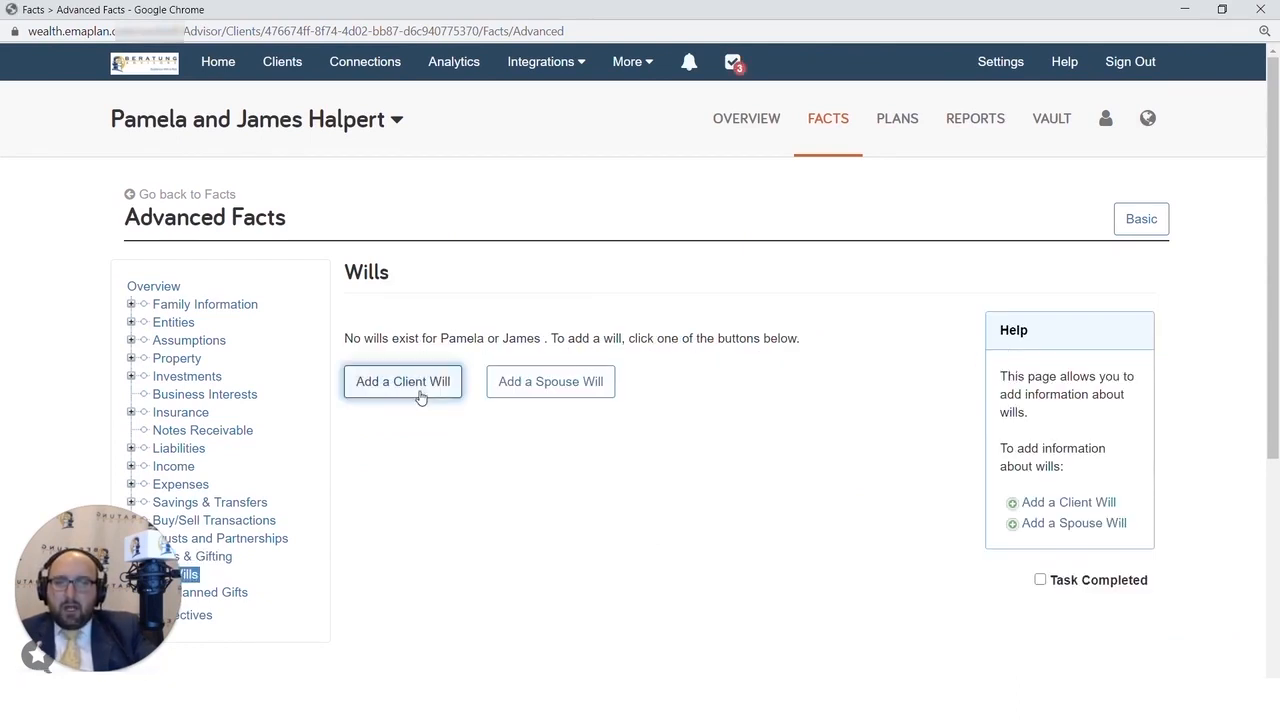
left_click(420, 397)
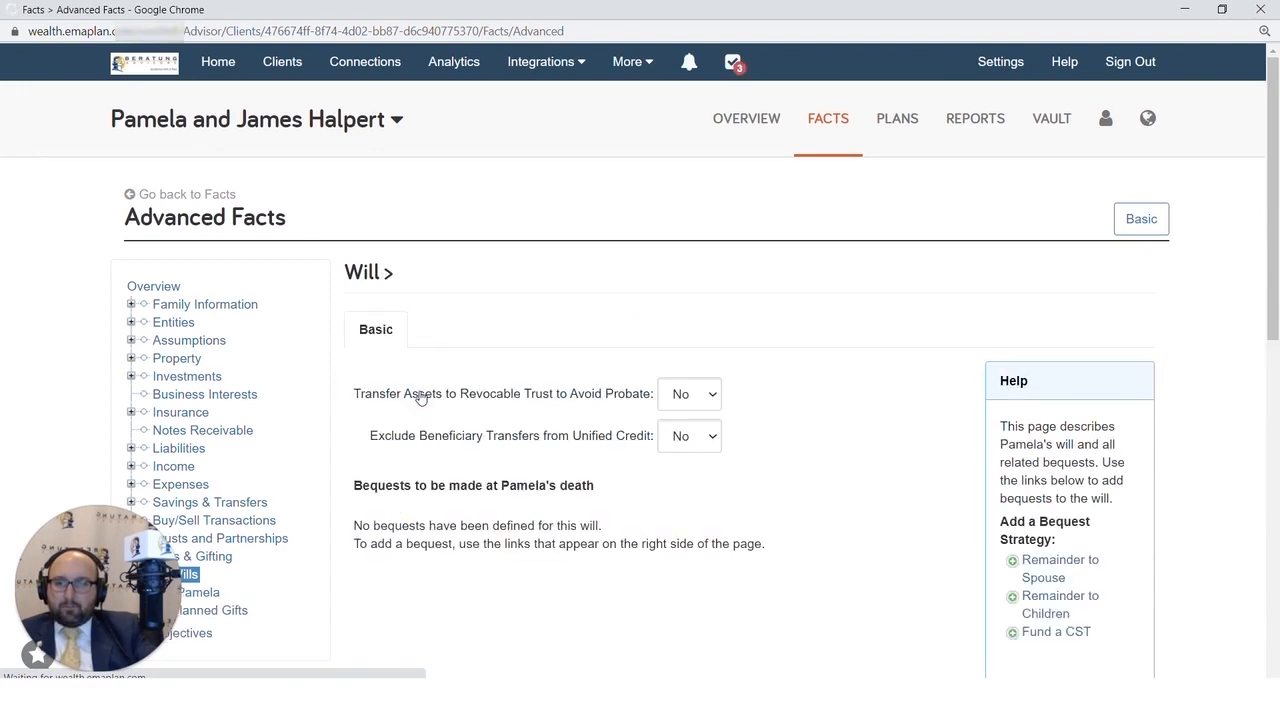
- Start a percent of asset/estate bequest in the client's will
scroll(420, 397, "down", 1)
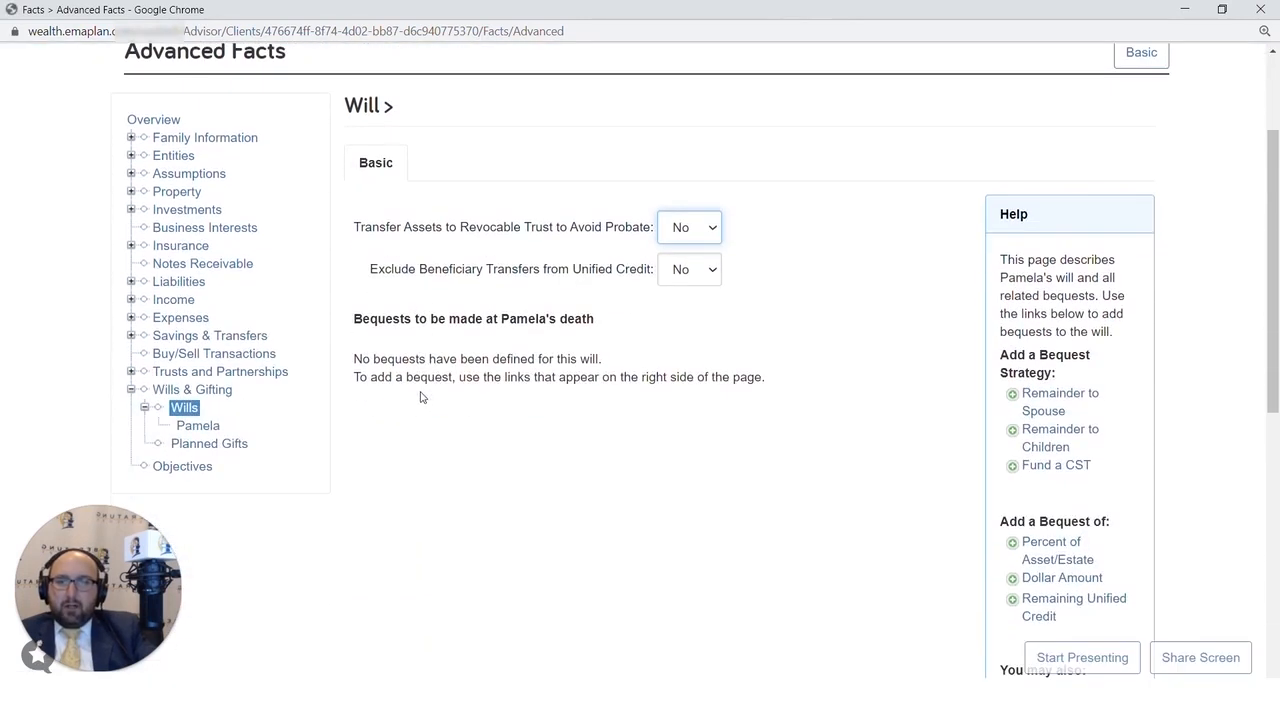
scroll(421, 397, "down", 2)
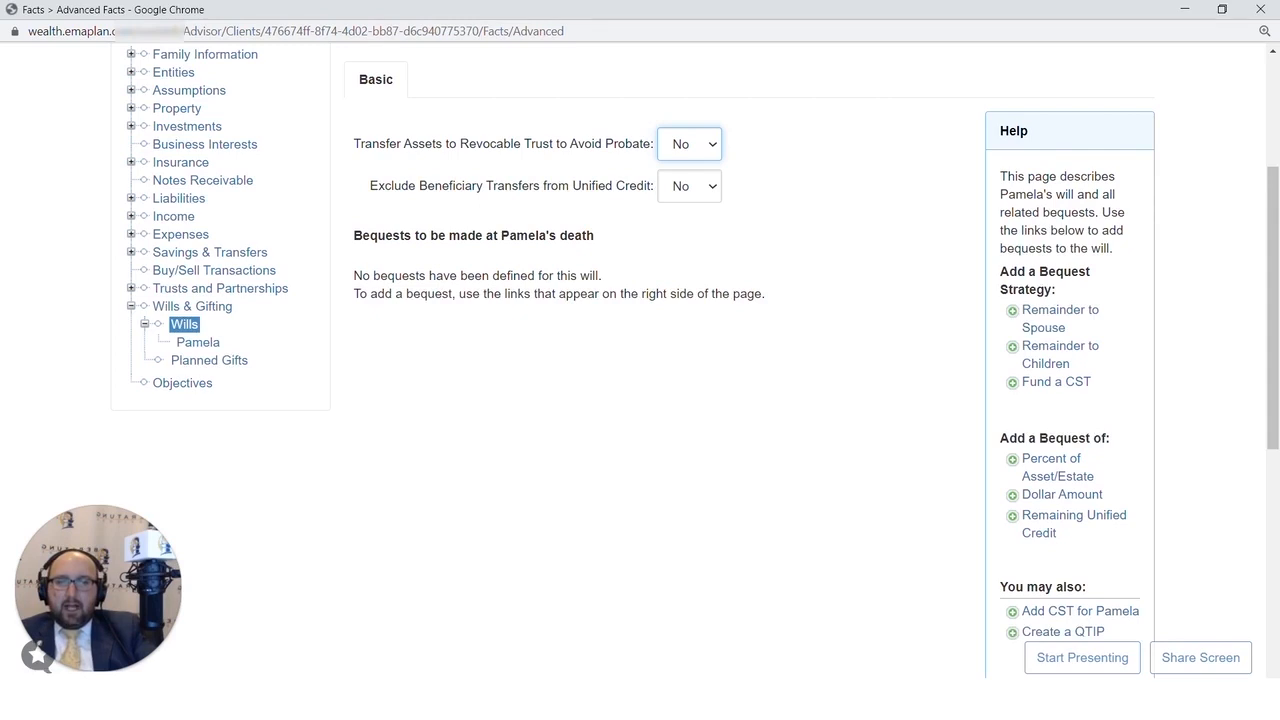
left_click_drag(999, 438, 1120, 441)
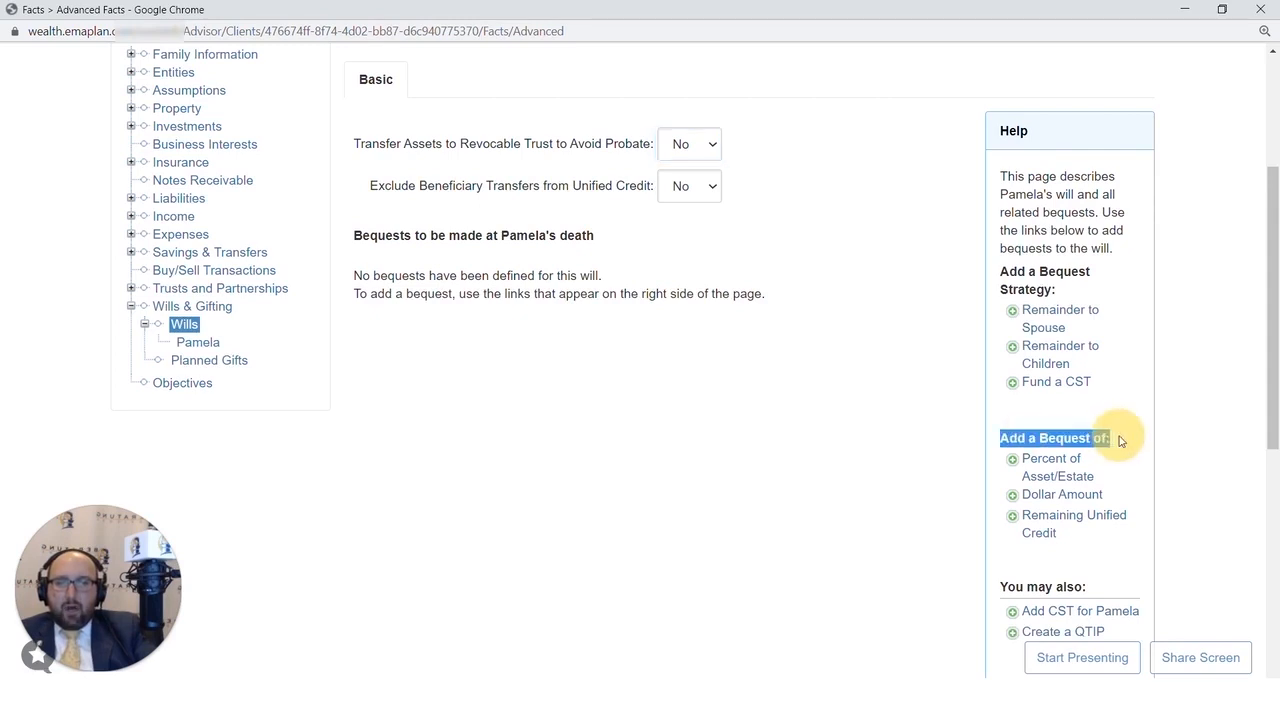
left_click(1049, 465)
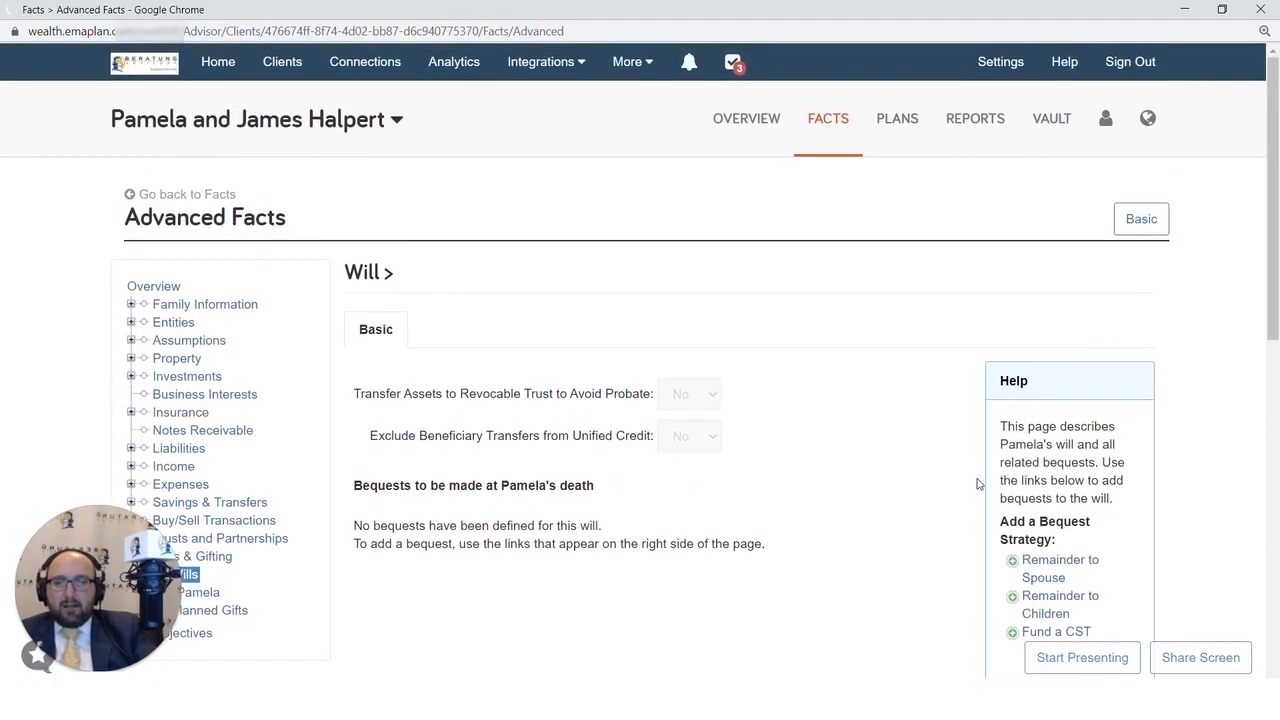
scroll(979, 484, "down", 1)
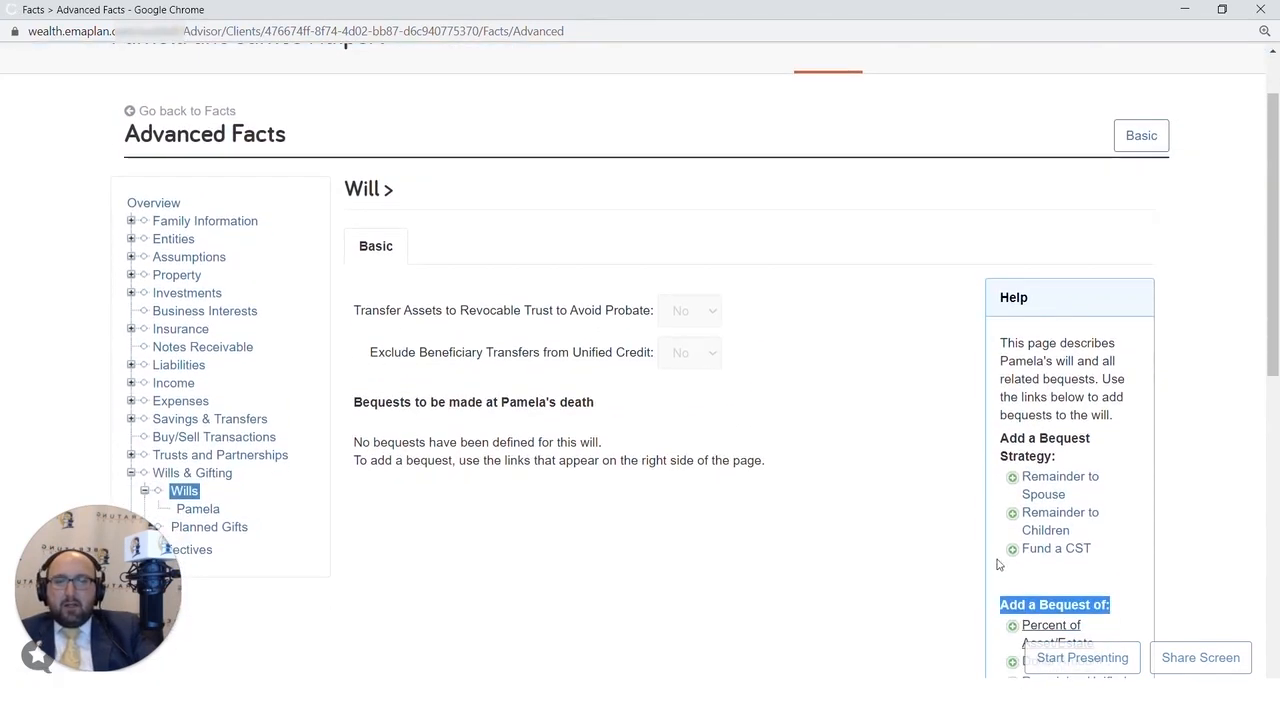
left_click(1049, 635)
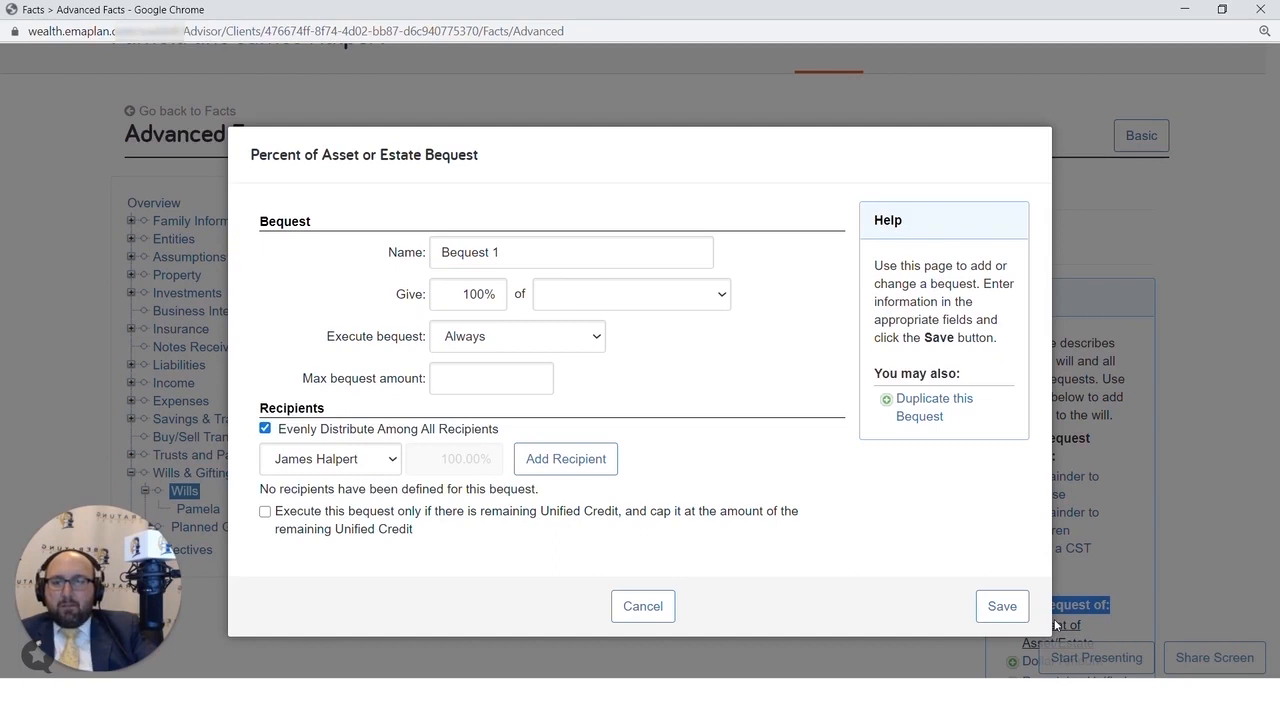
- Name the bequest "TOD Account"
left_click(541, 251)
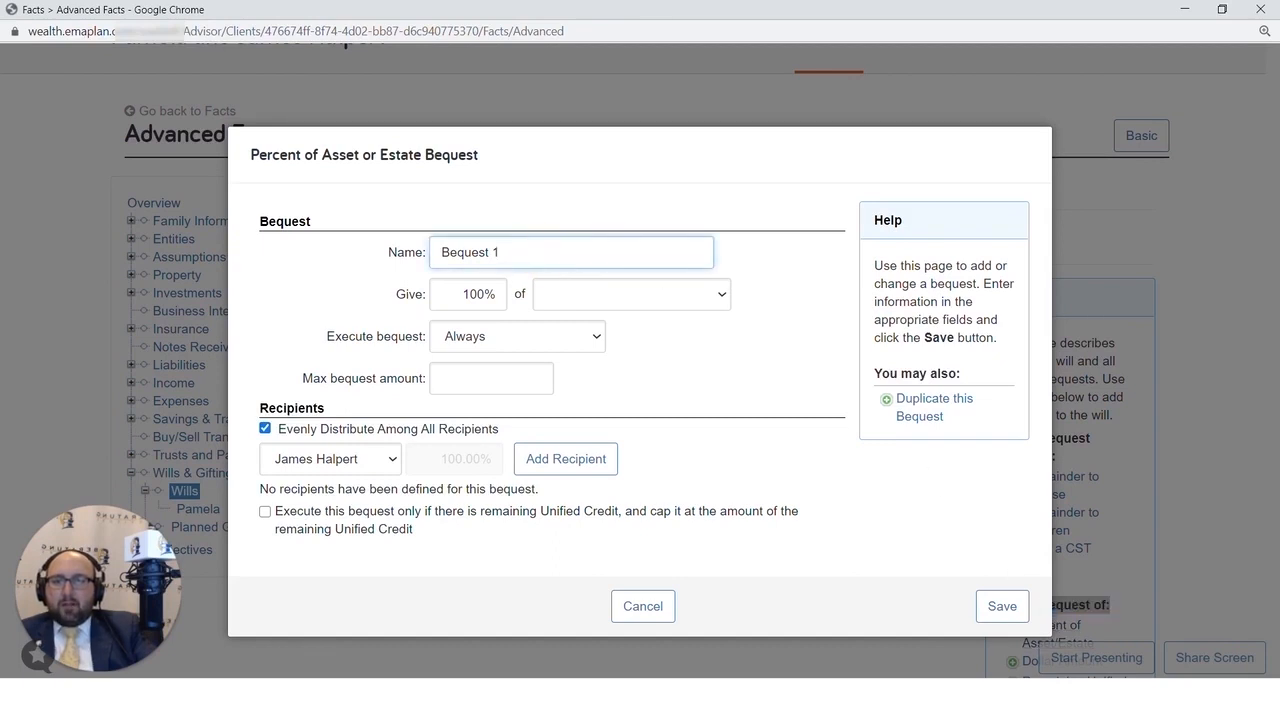
left_click(530, 249)
left_click_drag(530, 249, 414, 249)
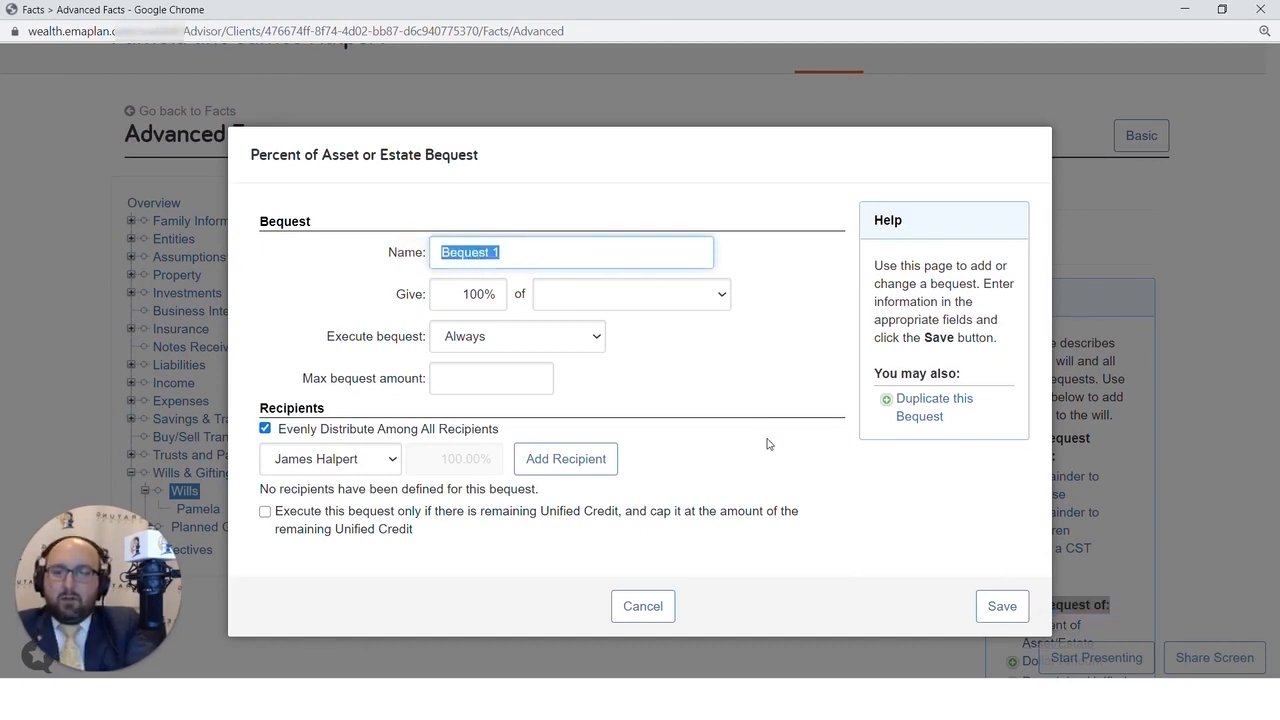
type("TOD Account")
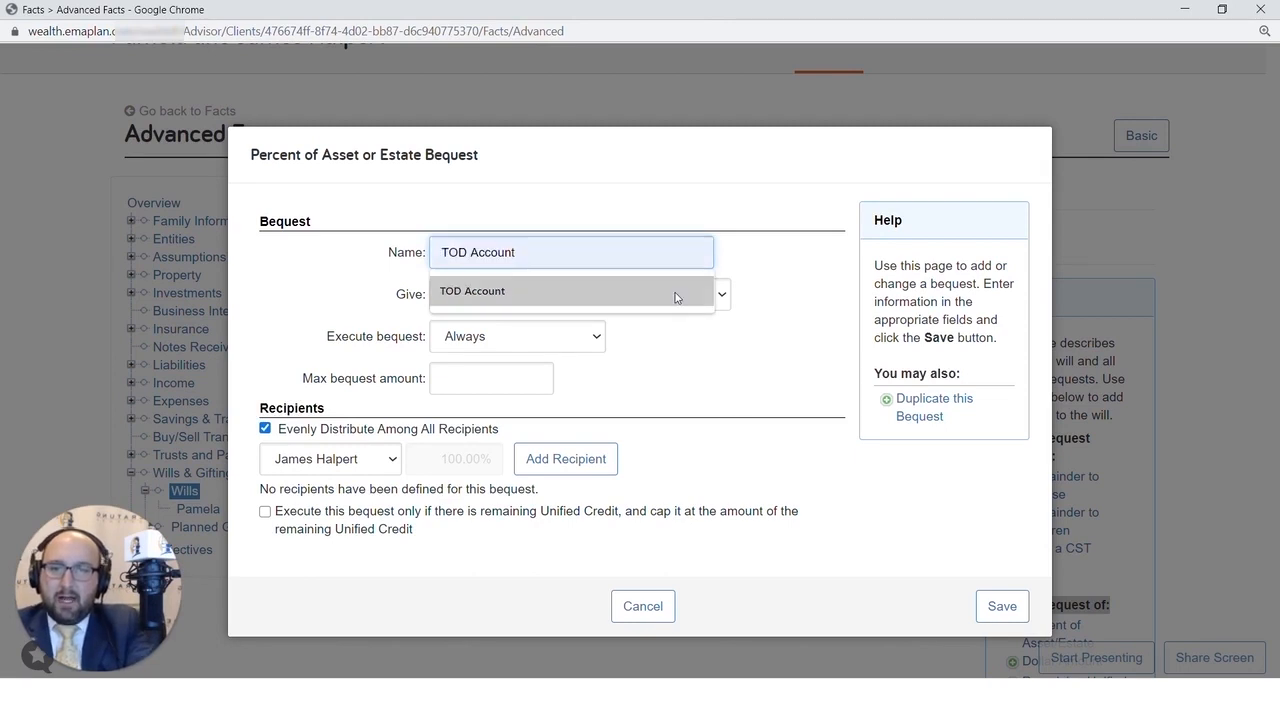
left_click(675, 297)
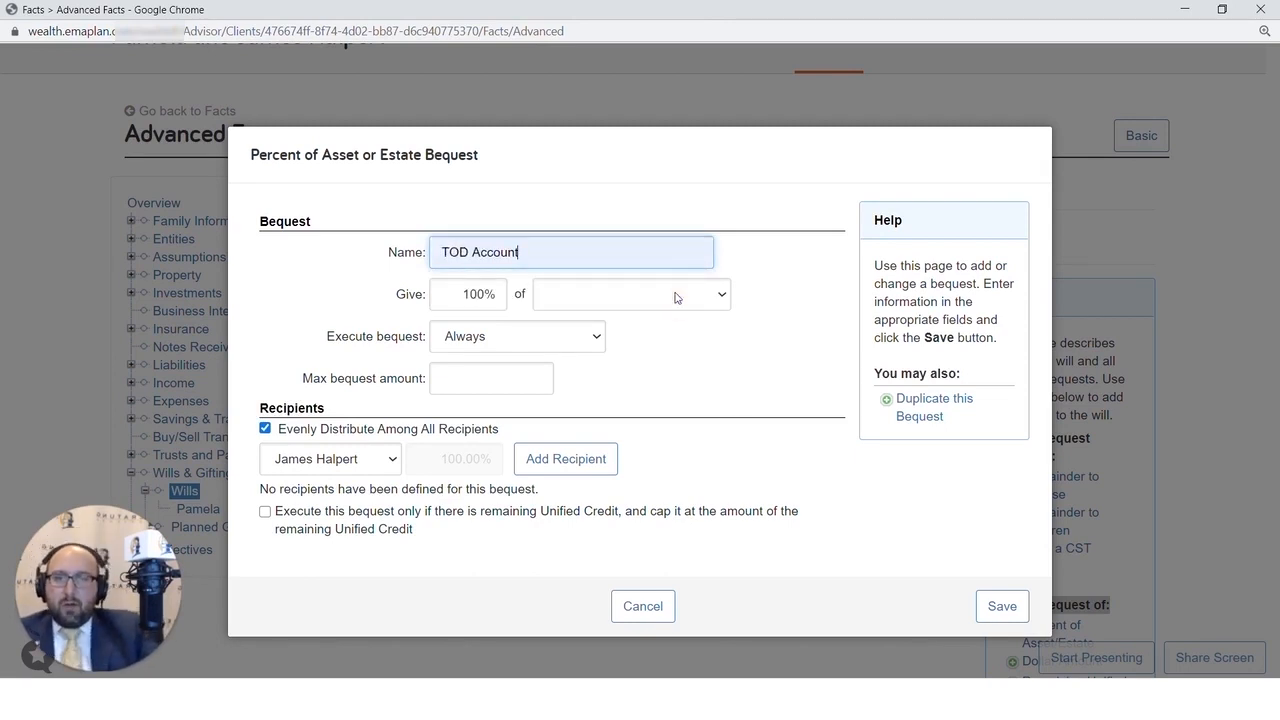
- Set the bequest to give 100% of the Joint Brokerage account
left_click(466, 294)
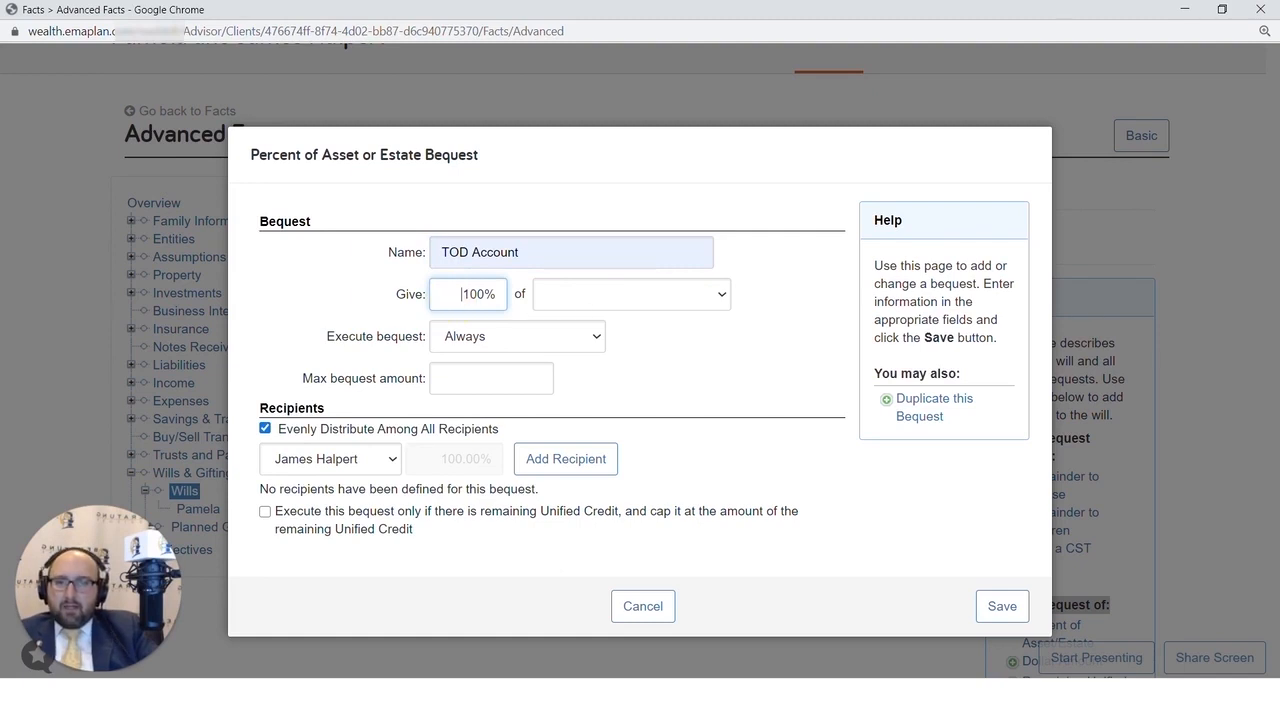
left_click(449, 293)
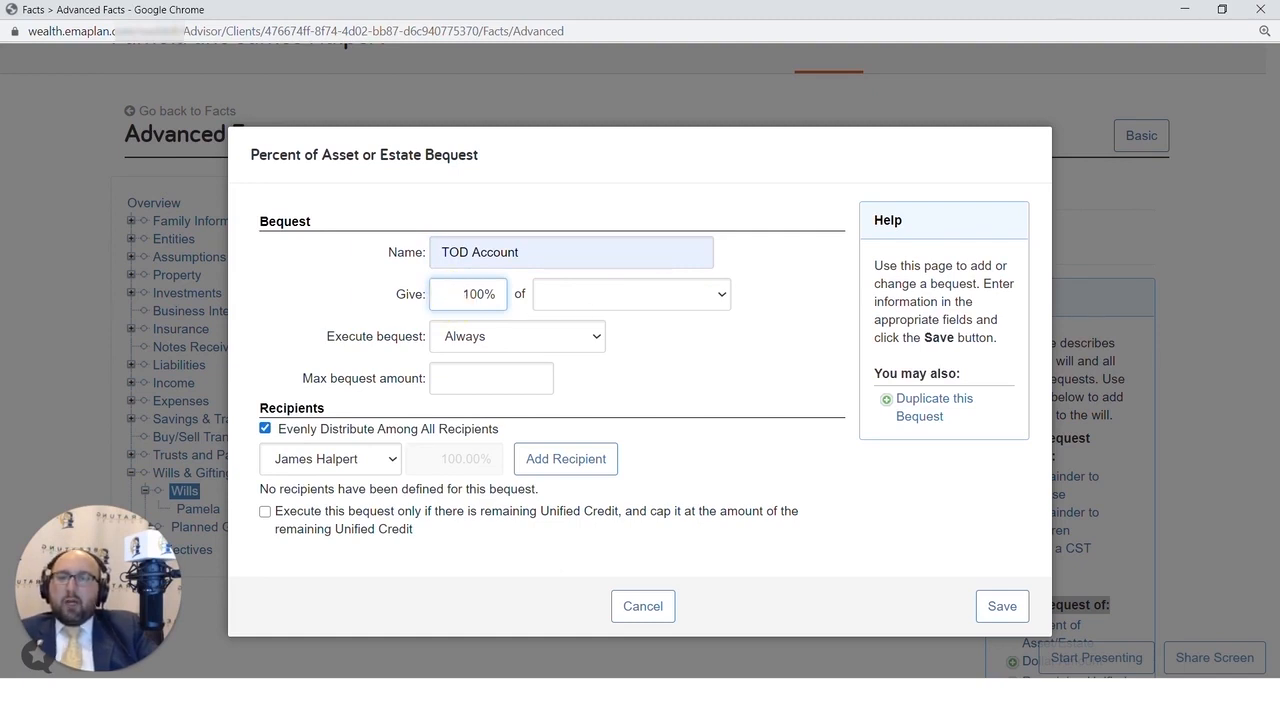
left_click(563, 298)
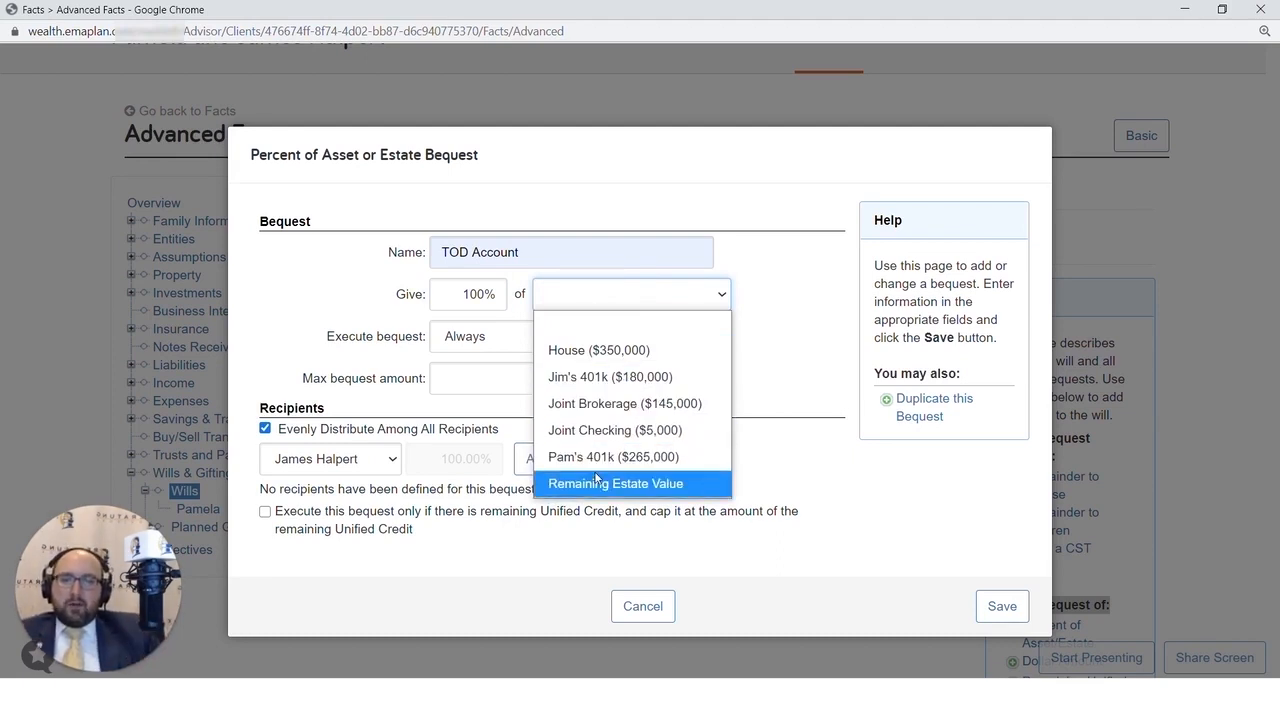
left_click(618, 403)
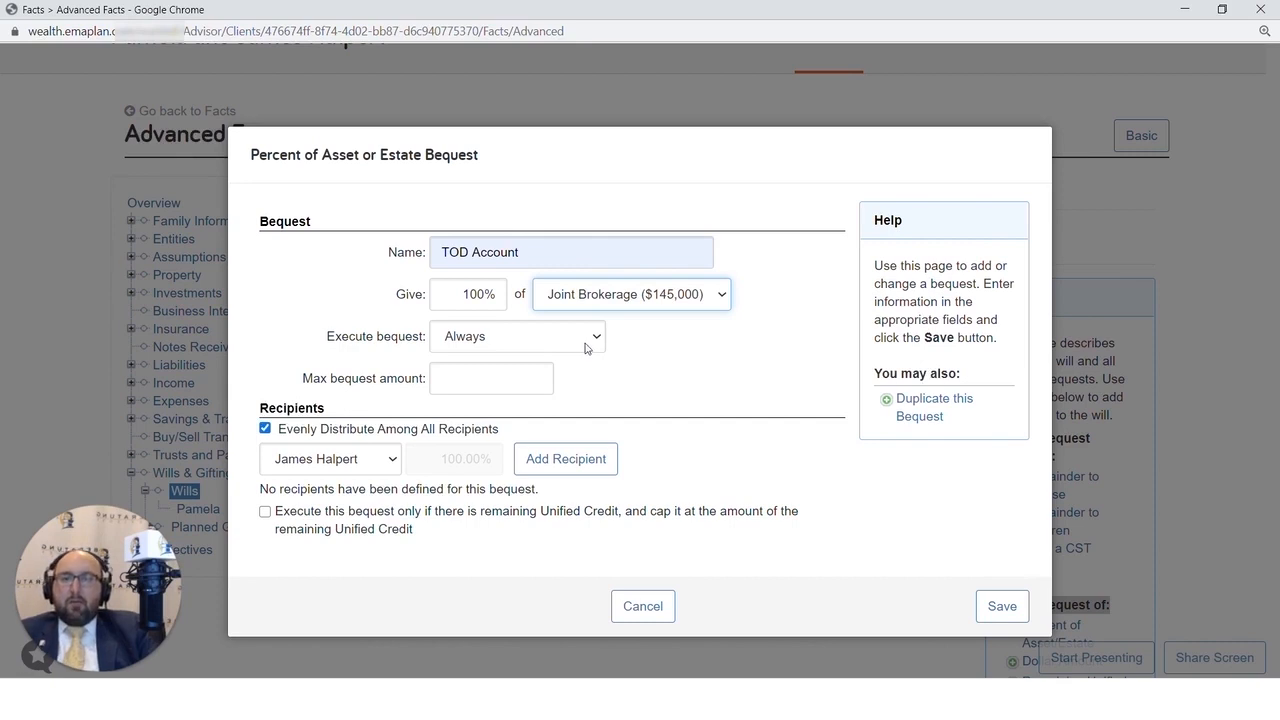
- Add both of the couple's children as recipients of the TOD Account bequest
left_click(367, 460)
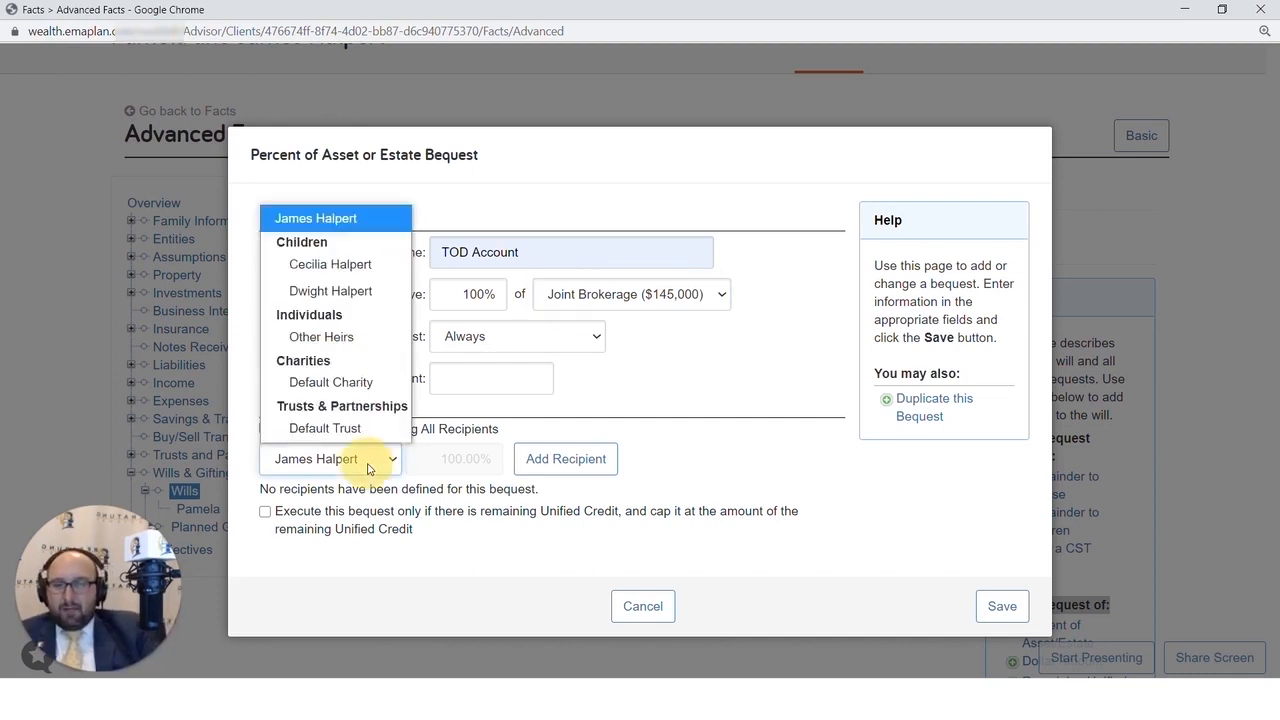
left_click(335, 264)
left_click(552, 468)
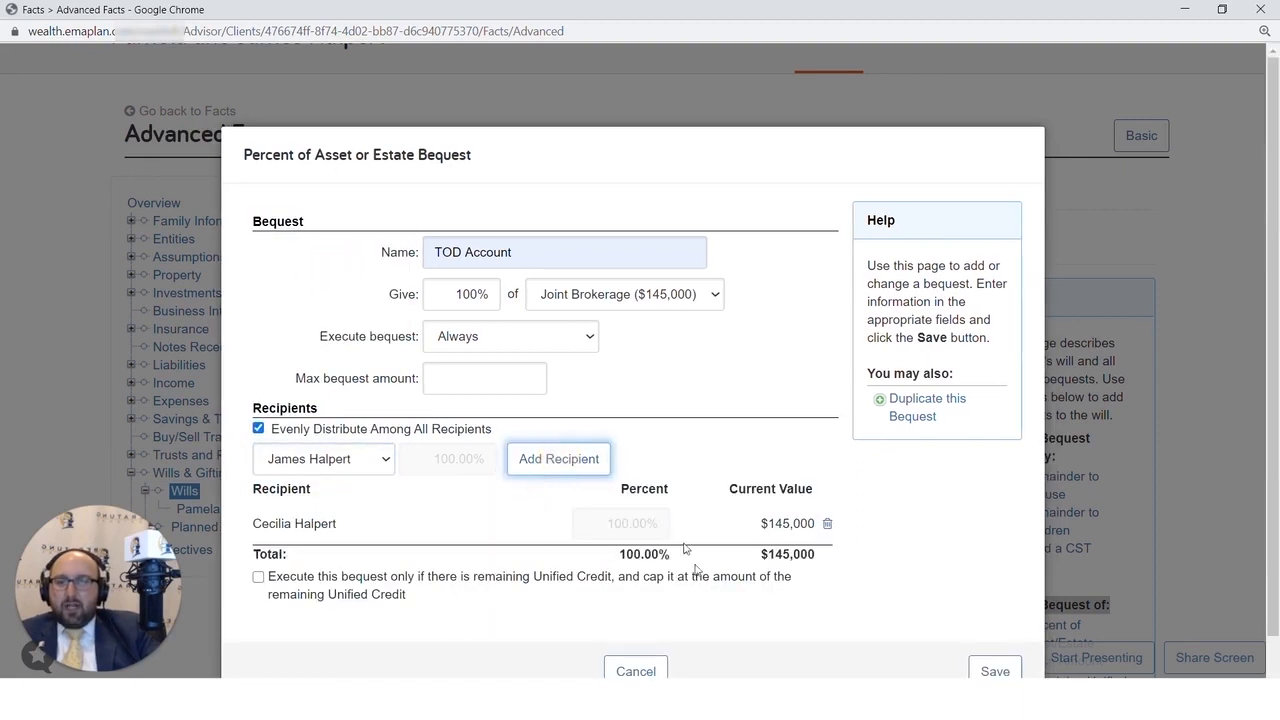
left_click(340, 462)
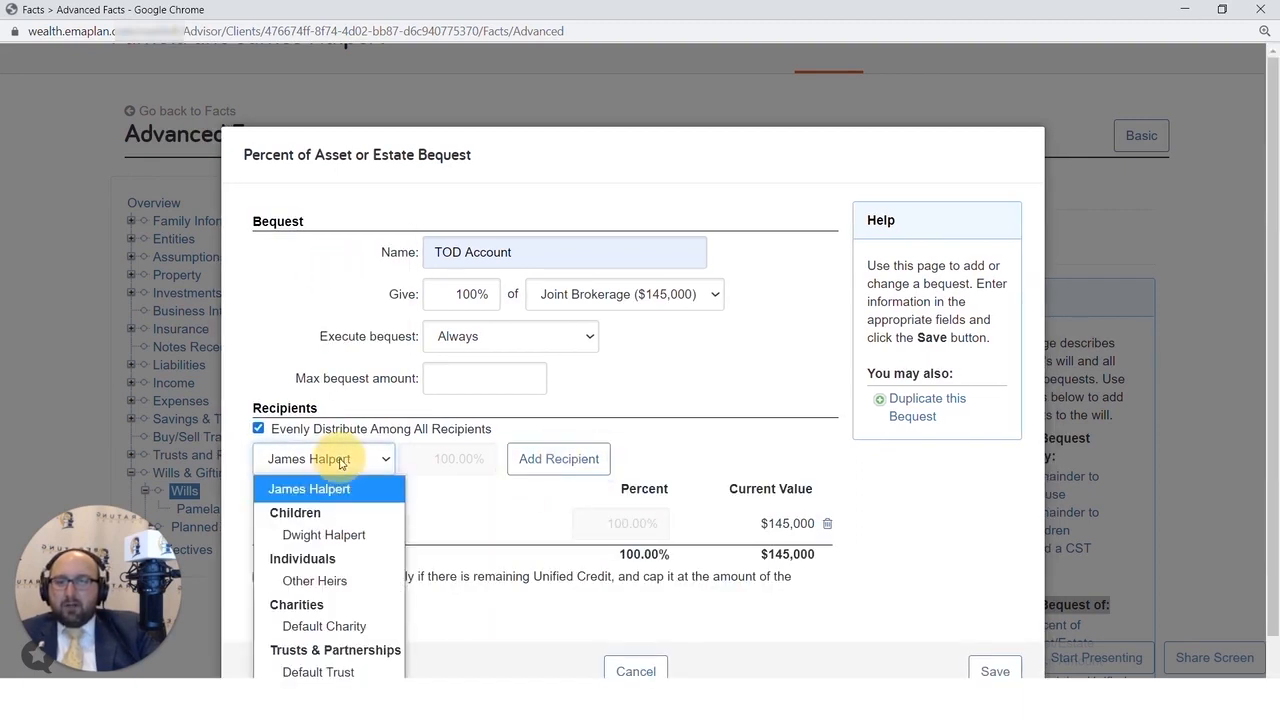
left_click(357, 548)
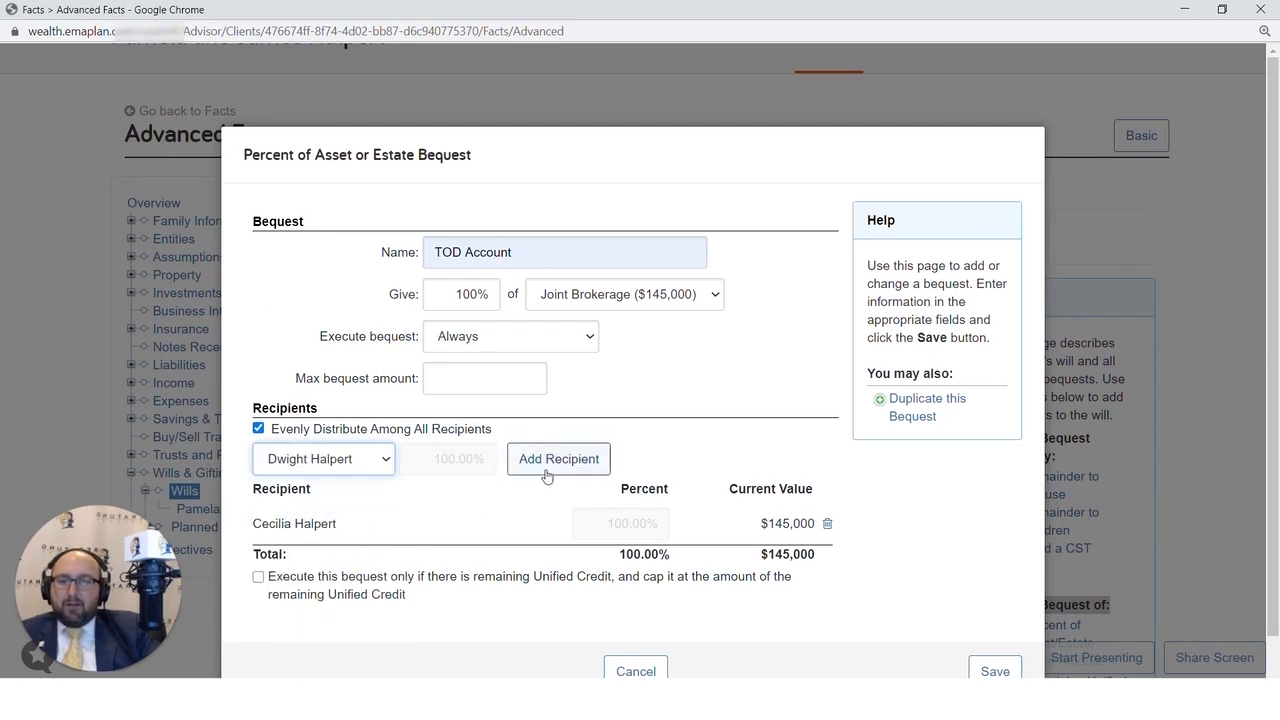
left_click(545, 468)
scroll(500, 575, "down", 1)
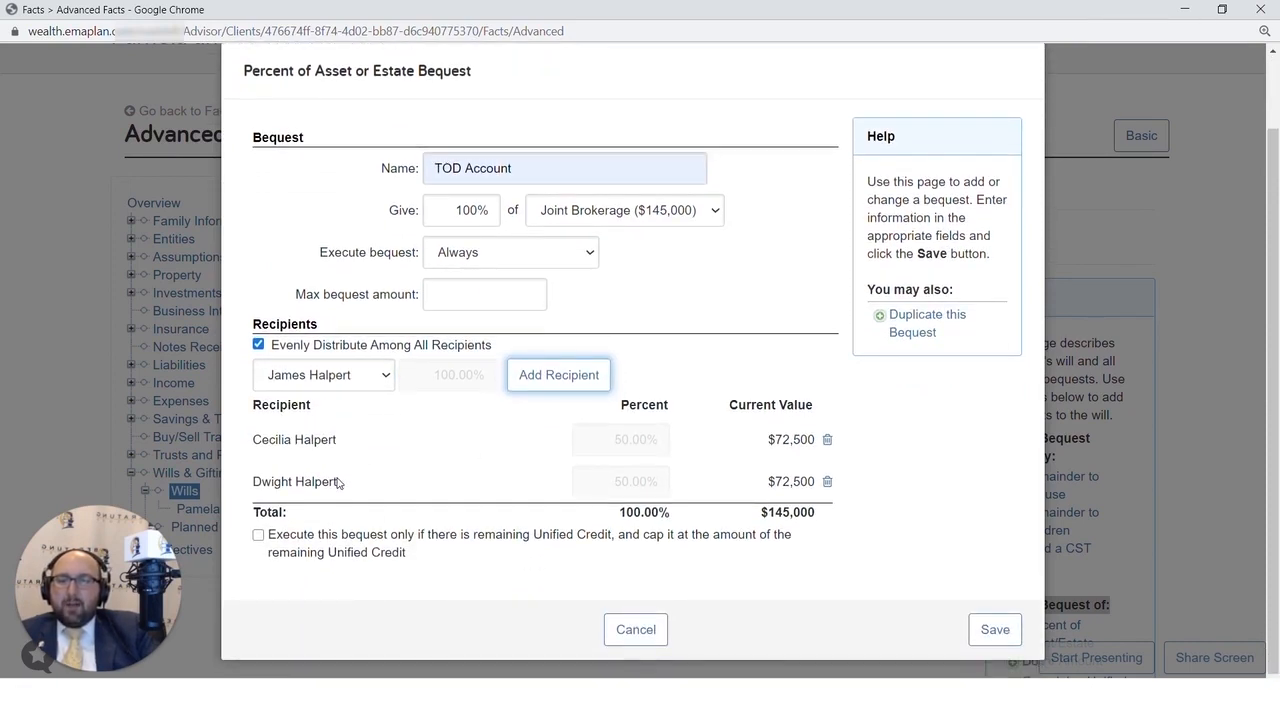
- Set the bequest to execute If Spouse Predeceases and save it to the client's will
scroll(337, 483, "up", 1)
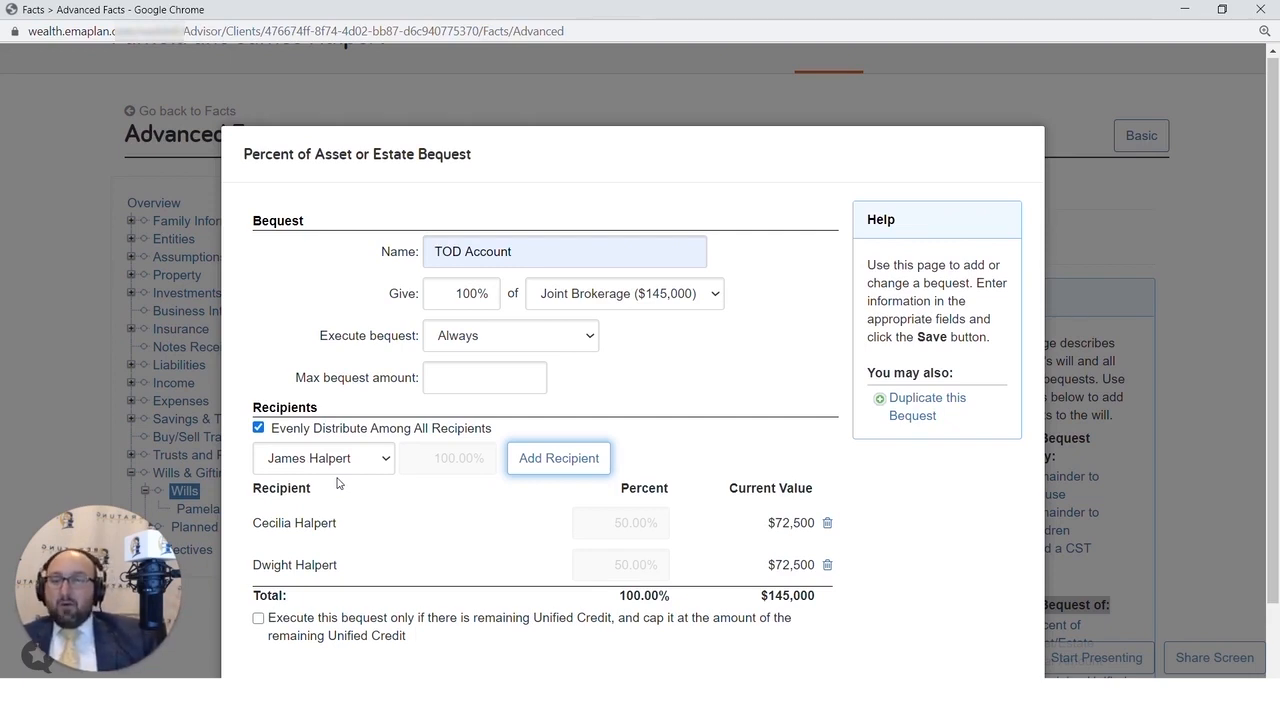
left_click(455, 340)
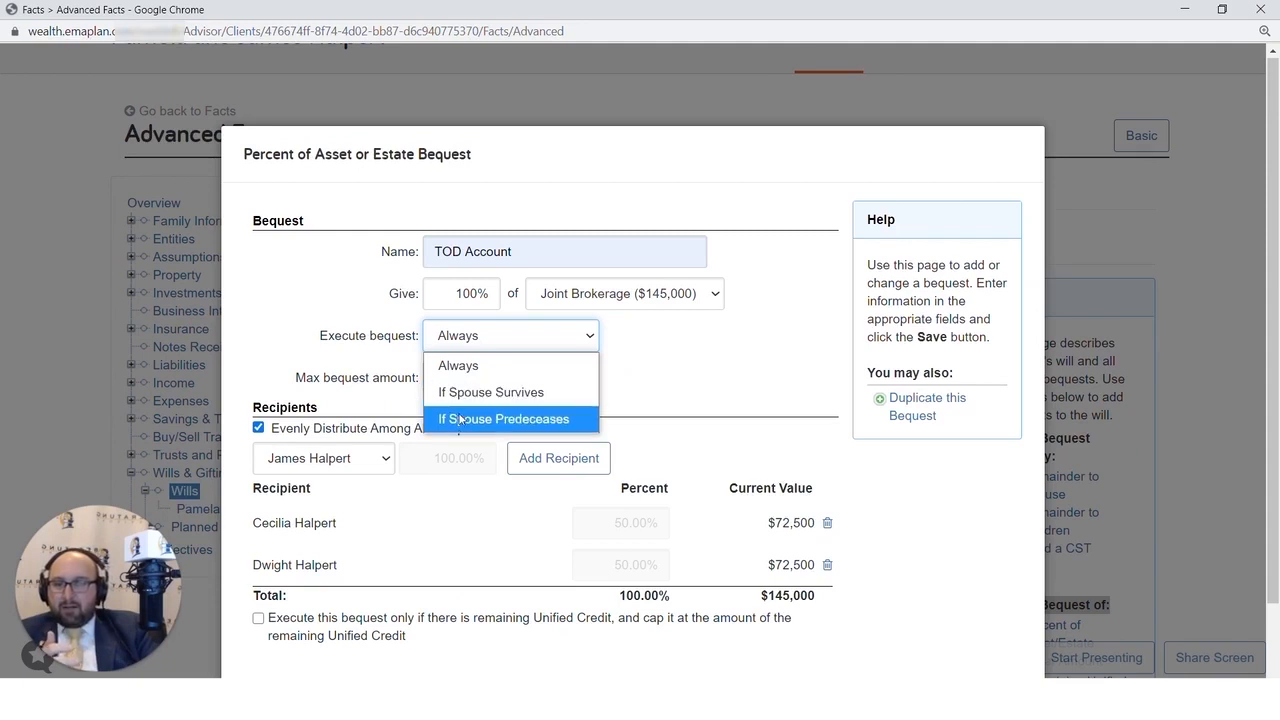
left_click(460, 418)
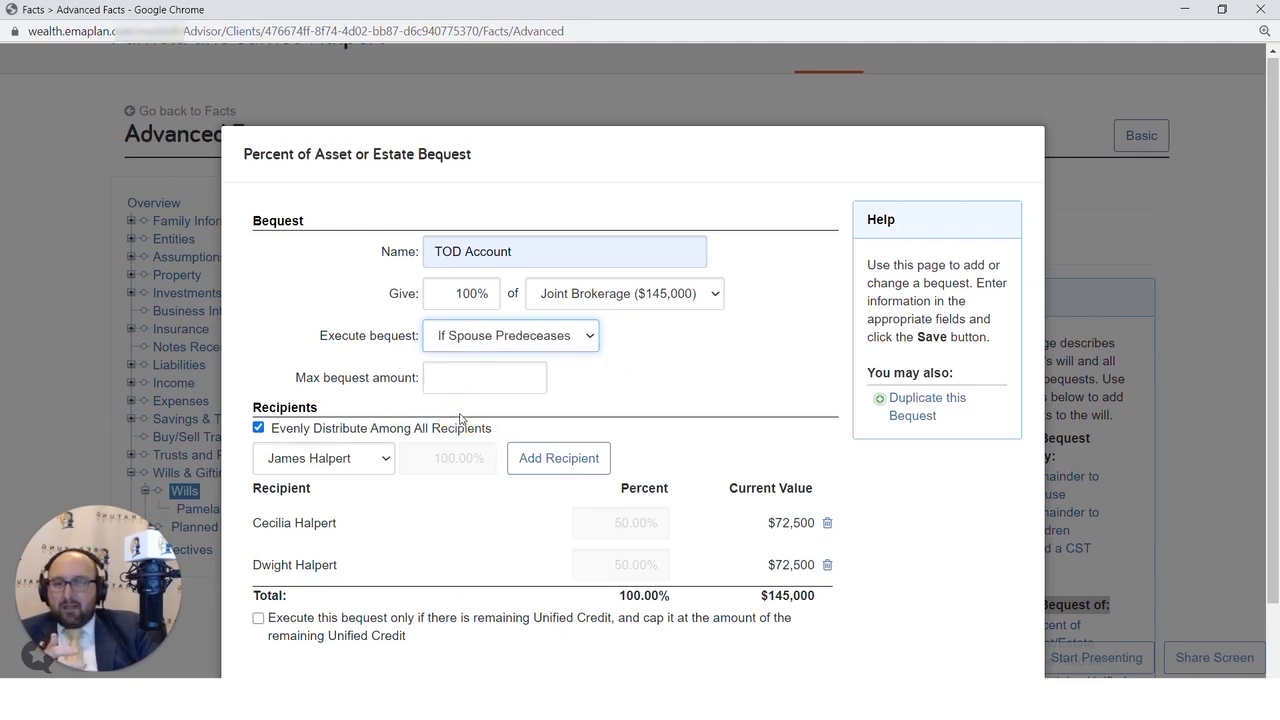
scroll(460, 418, "down", 1)
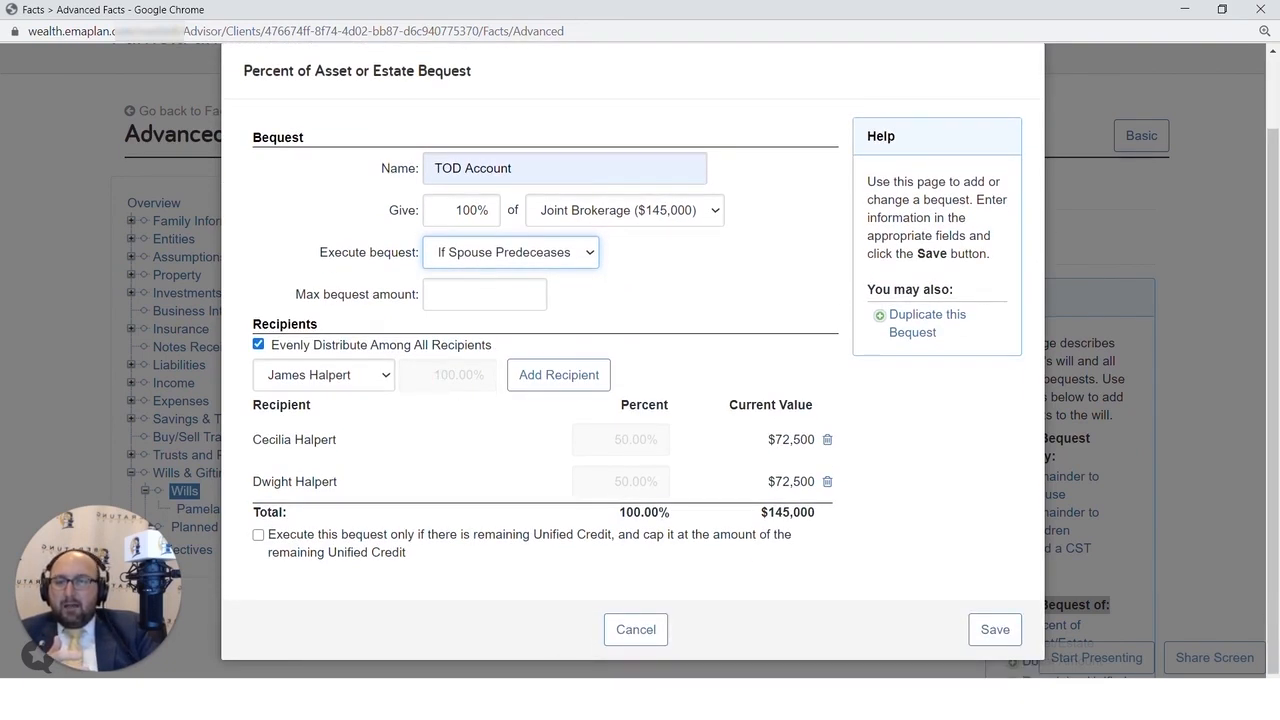
left_click(990, 632)
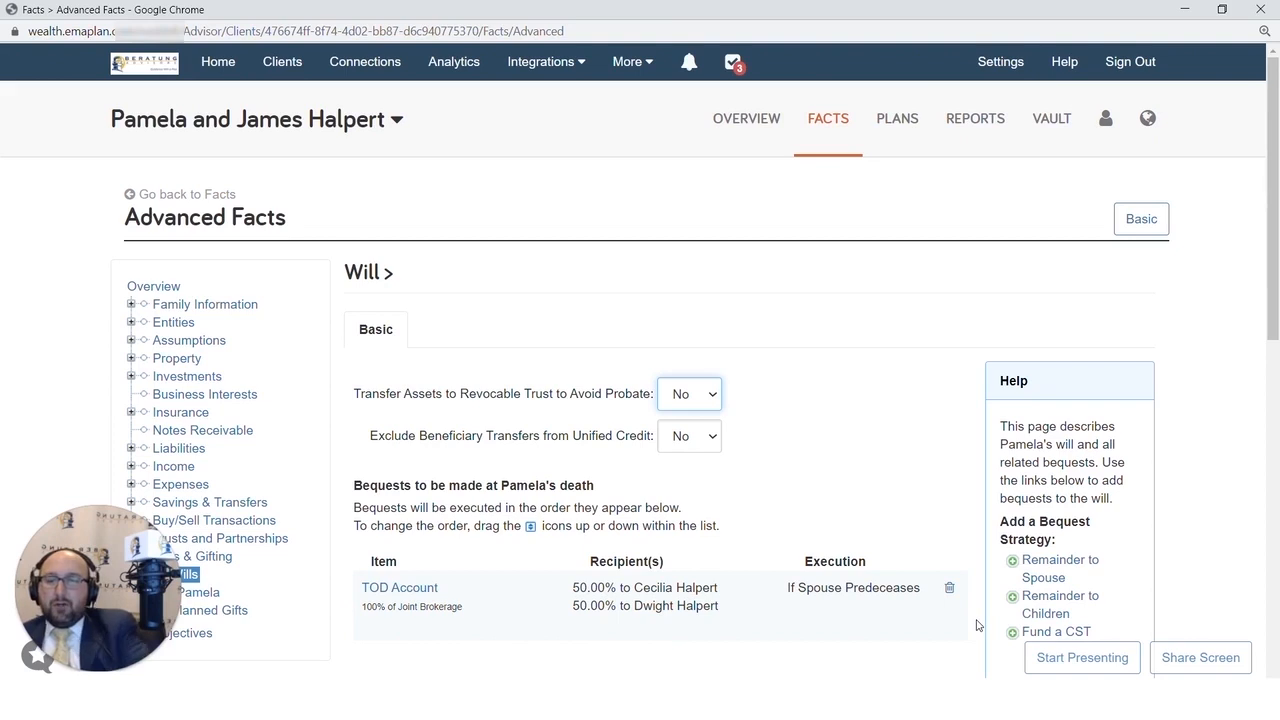
- Add a spouse will under Wills & Gifting
scroll(984, 597, "down", 1)
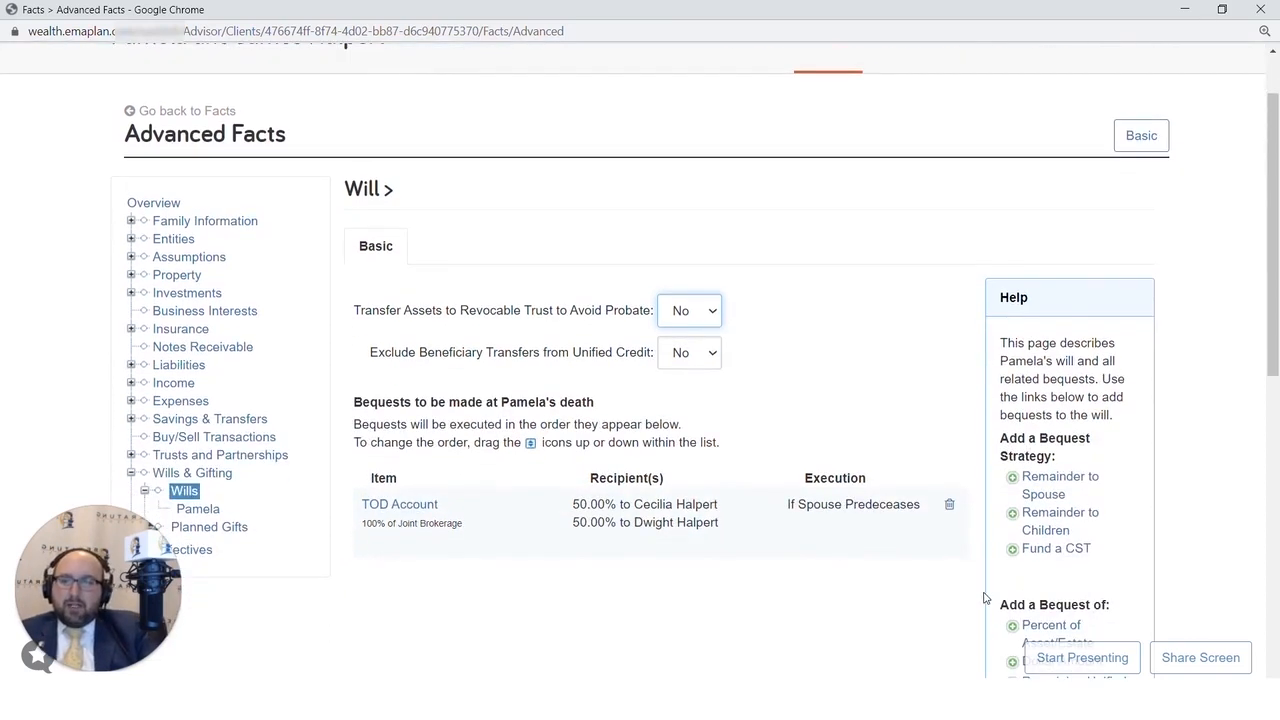
left_click(178, 473)
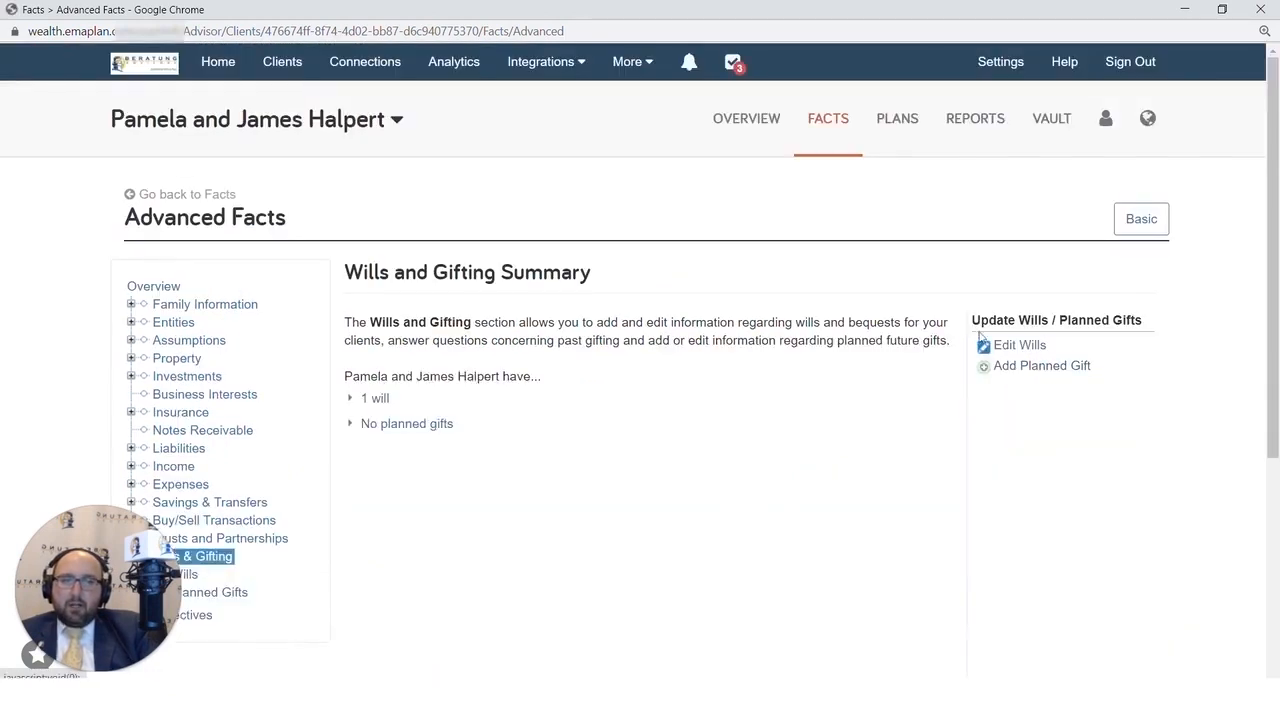
left_click(1012, 345)
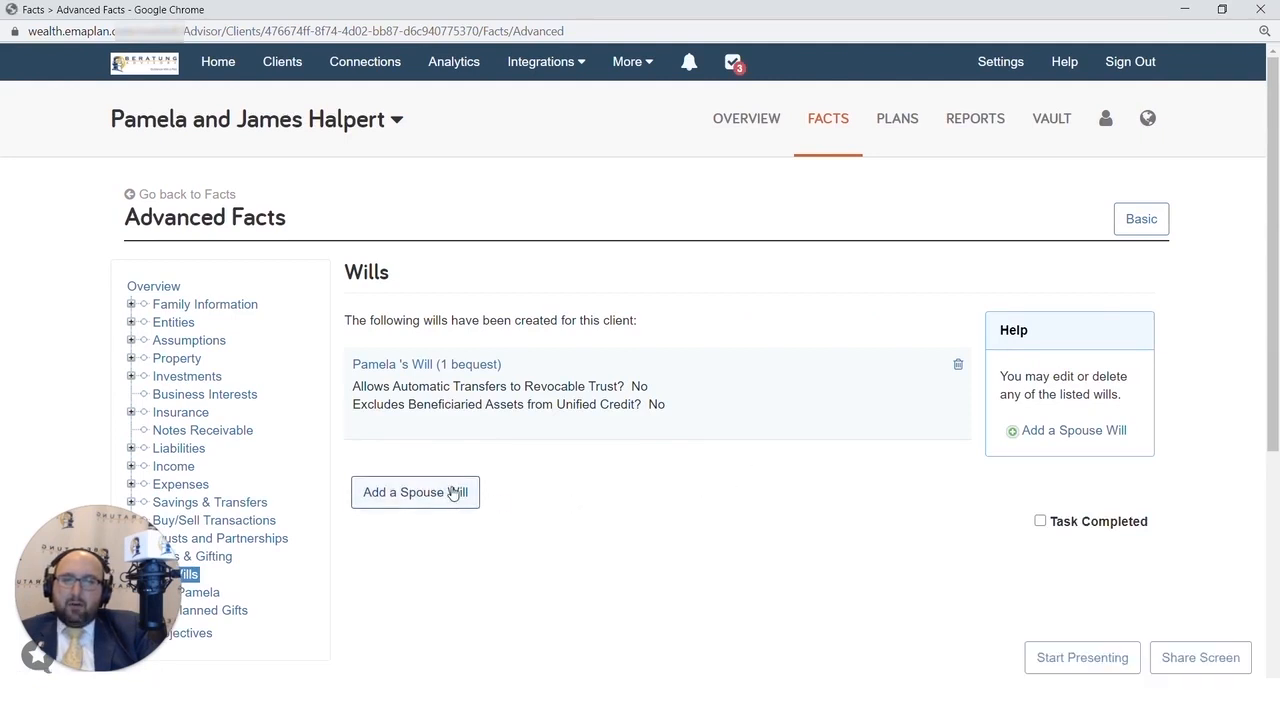
left_click(466, 491)
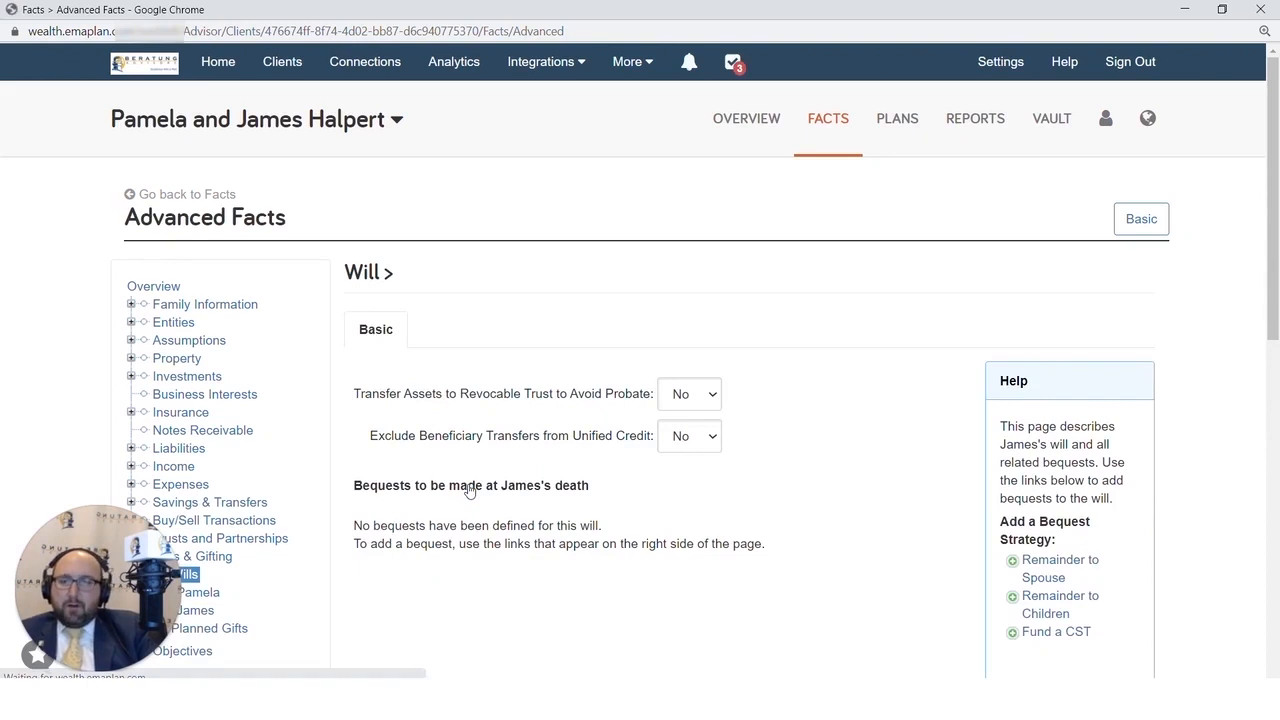
scroll(469, 489, "down", 1)
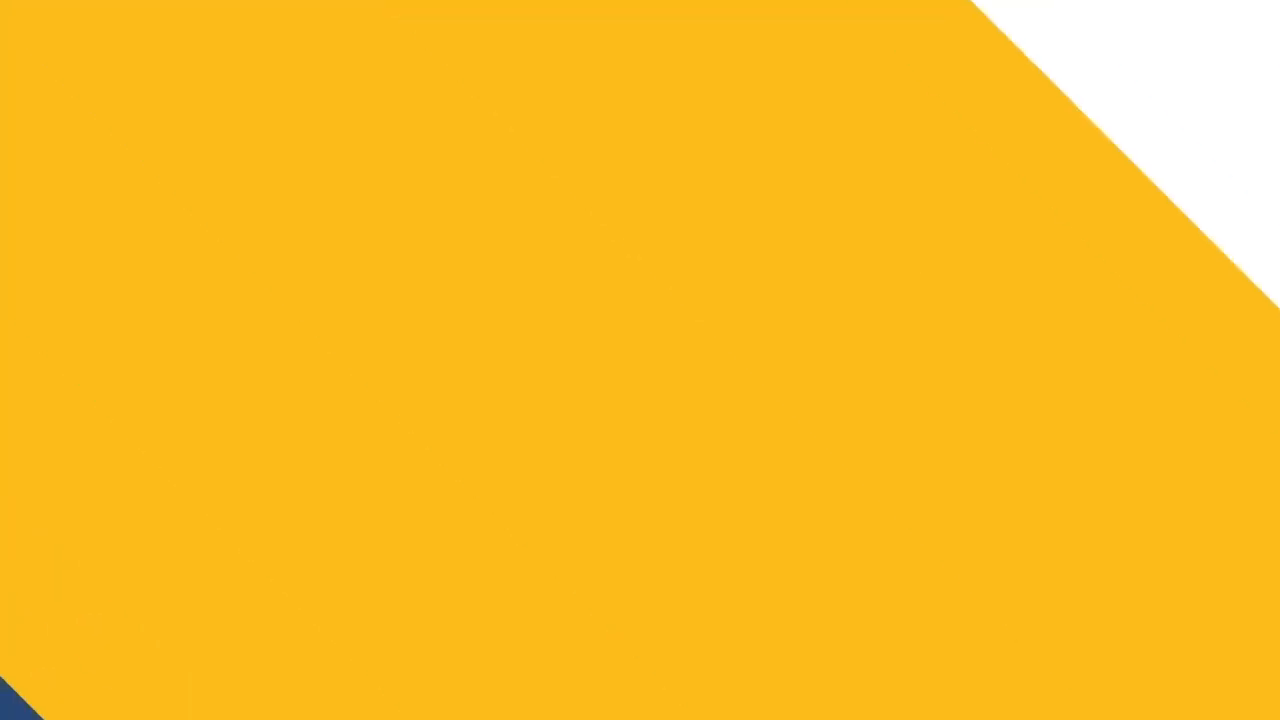